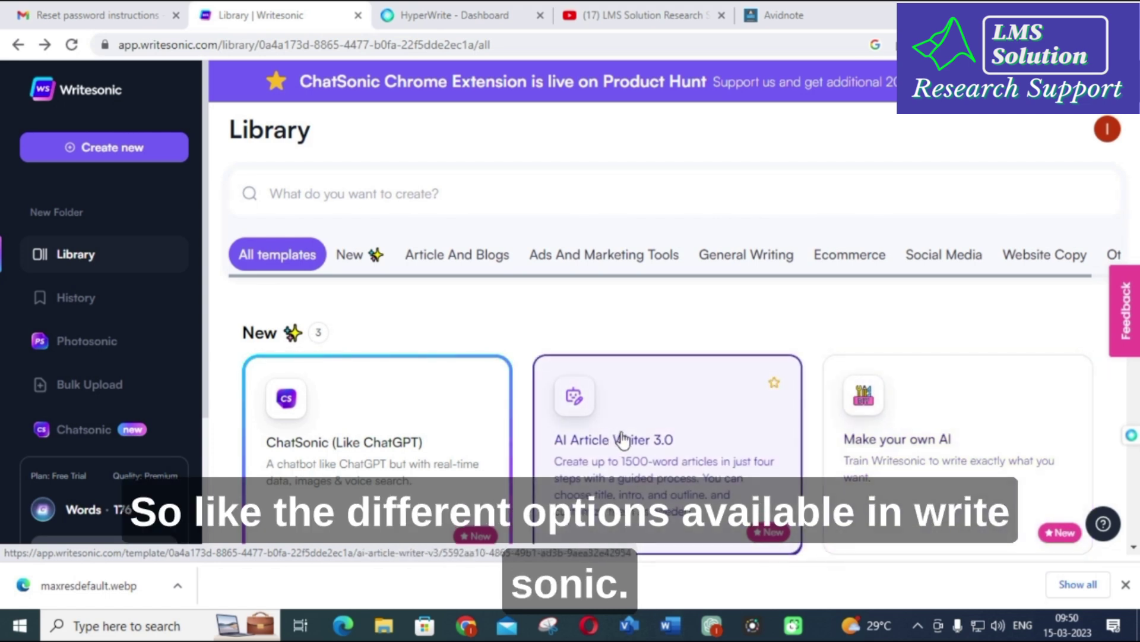
Open the ChatSonic (Like ChatGPT) chatbot from the Writesonic library and focus its prompt box.
{"action": "scroll", "coordinate": [616, 438], "scroll_direction": "down", "scroll_amount": 3}
{"action": "scroll", "coordinate": [613, 438], "scroll_direction": "up", "scroll_amount": 3}
{"action": "scroll", "coordinate": [603, 442], "scroll_direction": "down", "scroll_amount": 1}
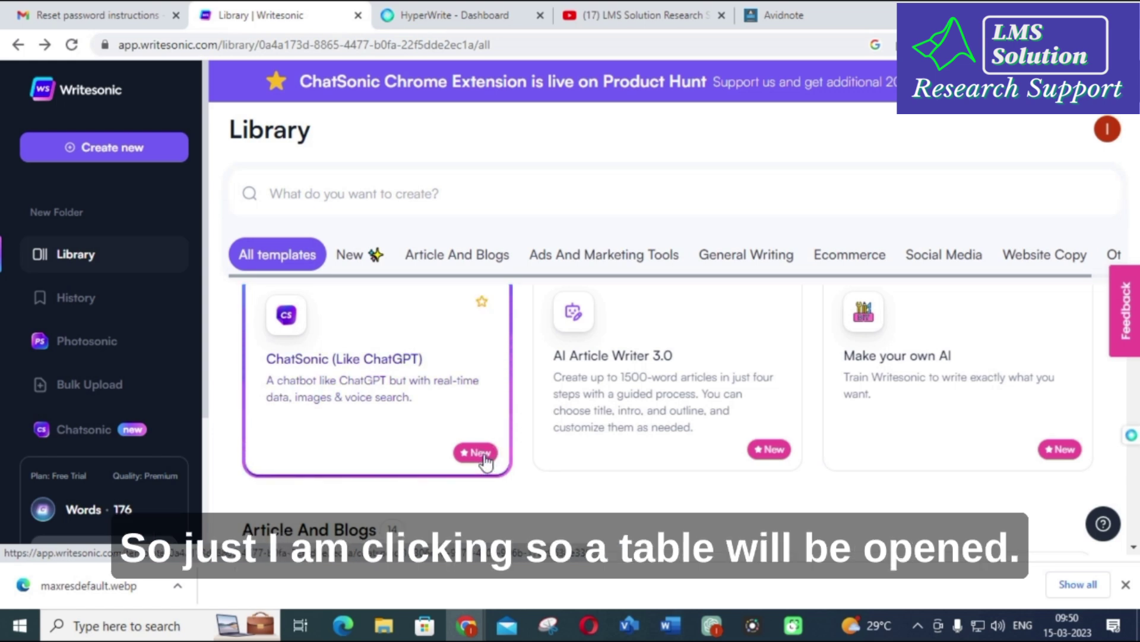
{"action": "left_click", "coordinate": [288, 320]}
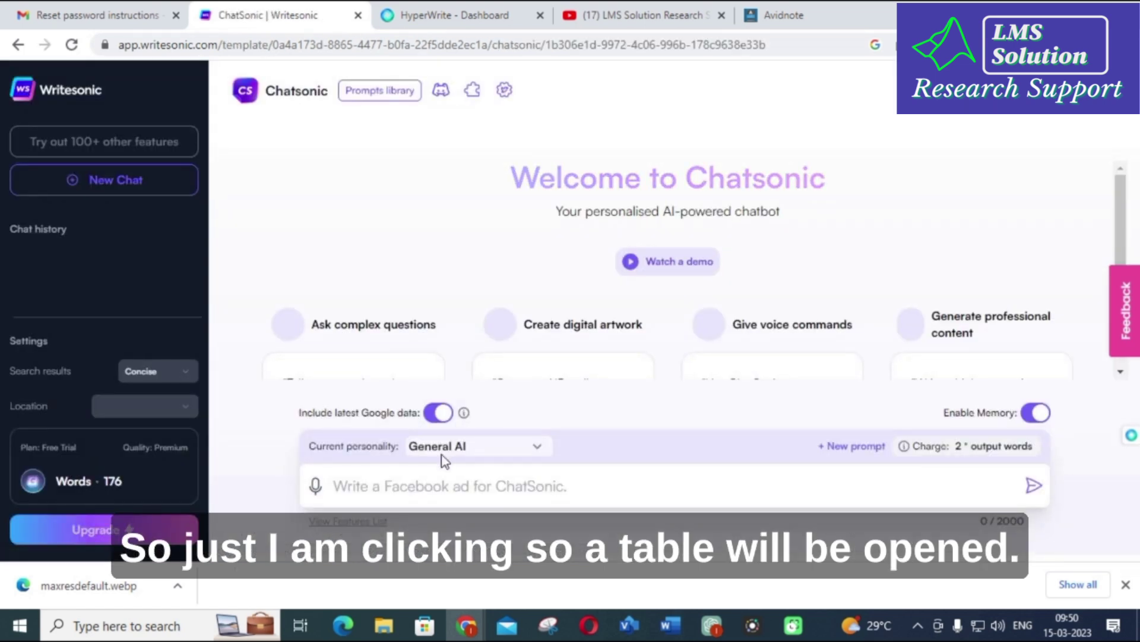
{"action": "left_click", "coordinate": [391, 496]}
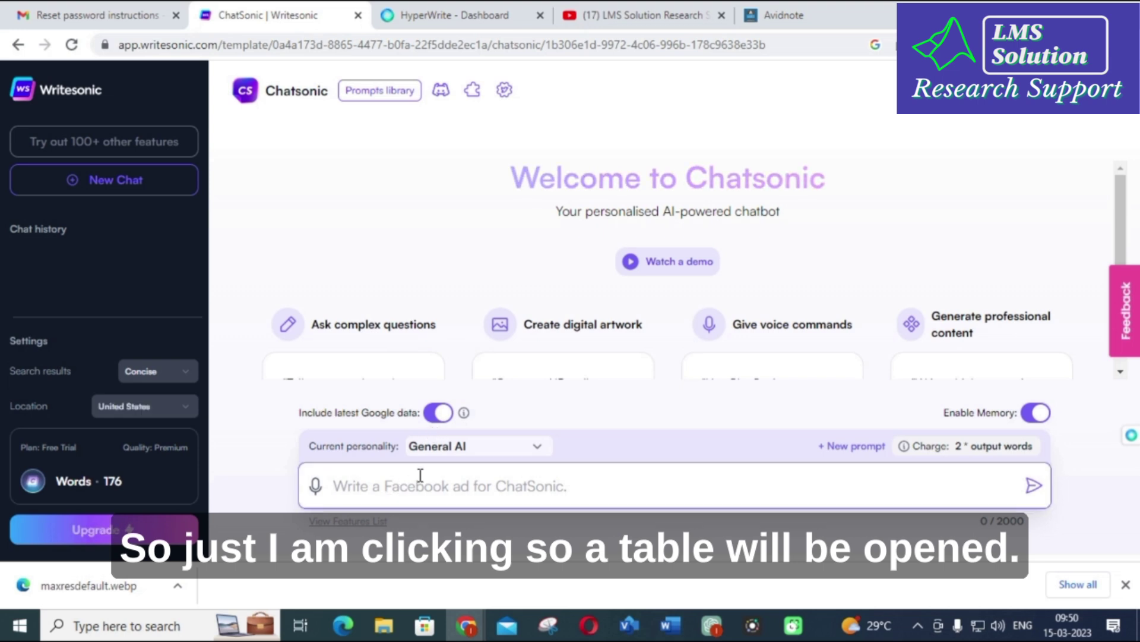
Bring up the Word document 'MTPZC with hardware results' showing Table 1.
{"action": "scroll", "coordinate": [499, 324], "scroll_direction": "down", "scroll_amount": 1}
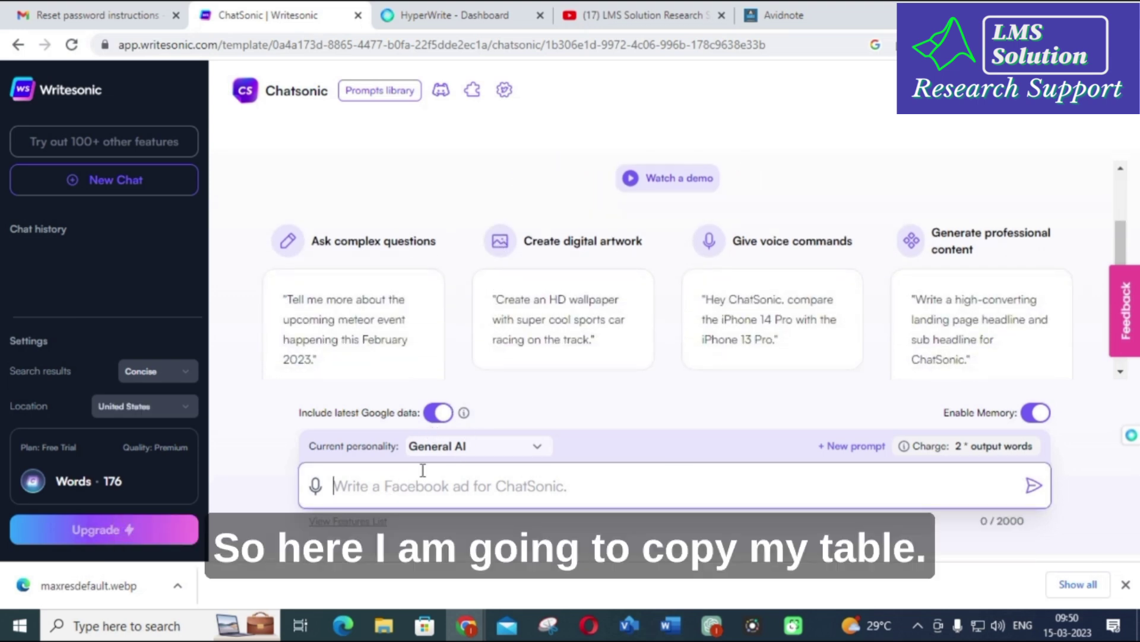
{"action": "mouse_move", "coordinate": [669, 624]}
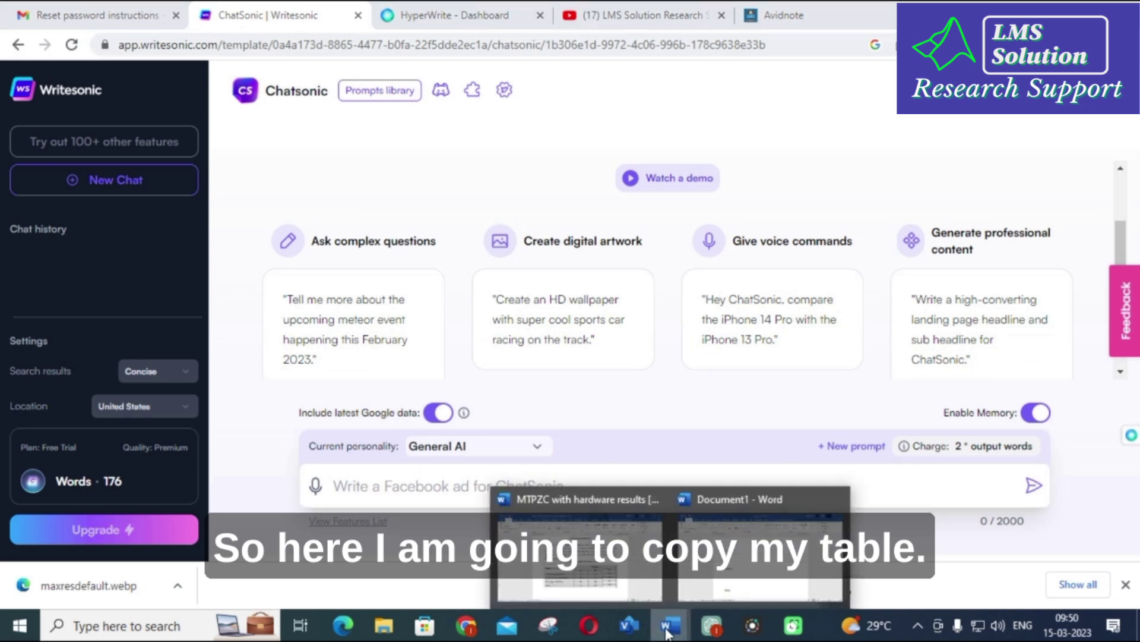
{"action": "left_click", "coordinate": [579, 574]}
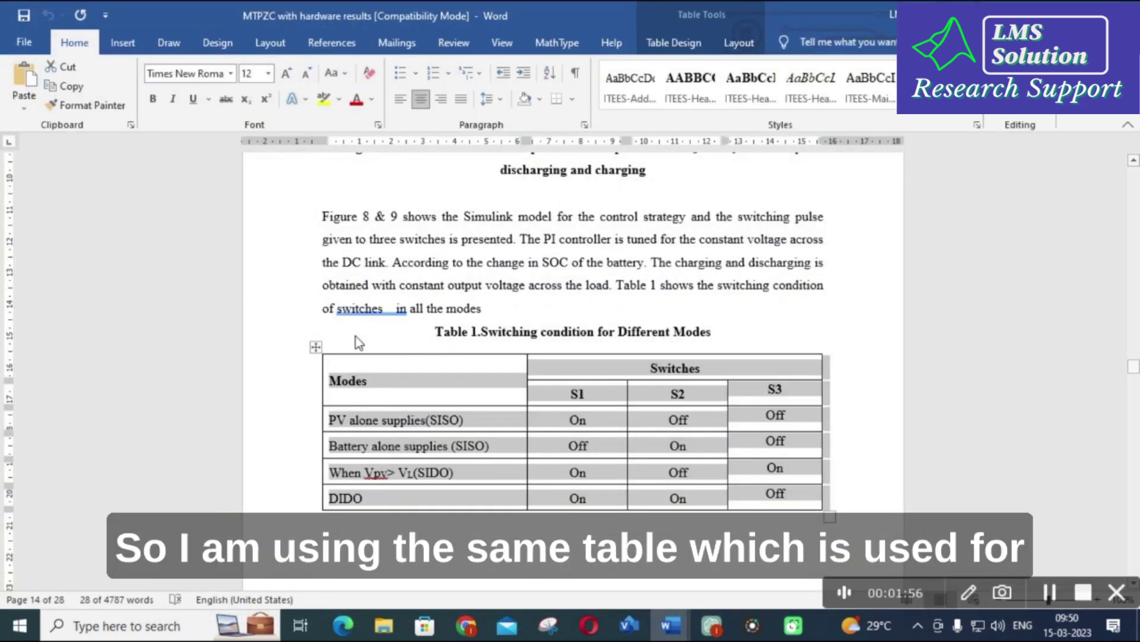
Select and copy Table 1 of switching conditions, then return to the ChatSonic chat.
{"action": "scroll", "coordinate": [357, 338], "scroll_direction": "down", "scroll_amount": 1}
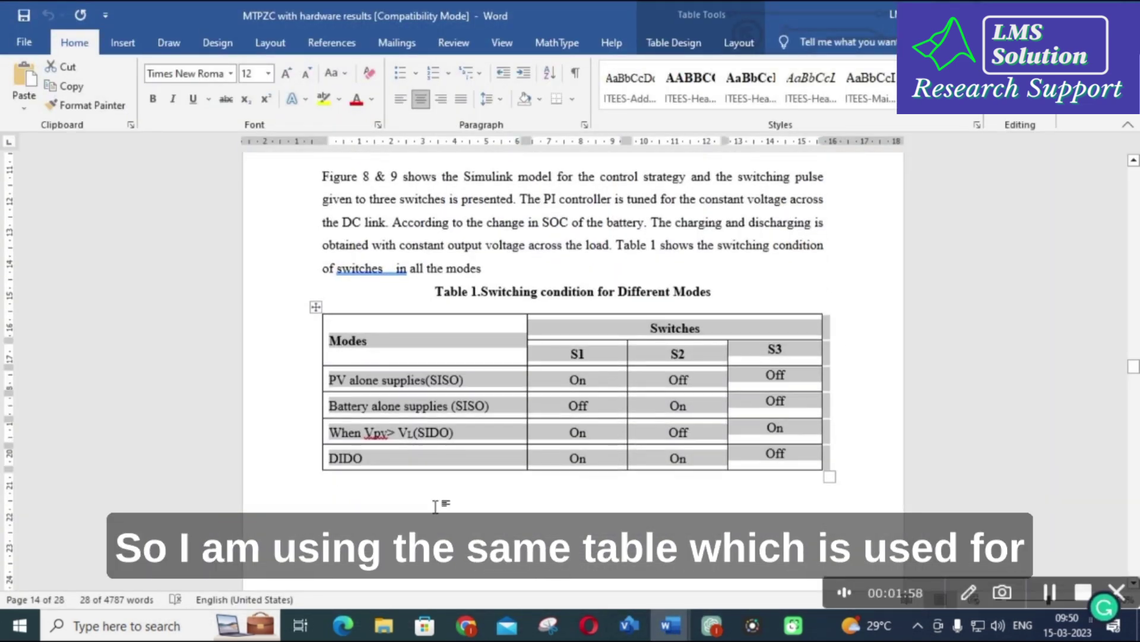
{"action": "left_click", "coordinate": [439, 502]}
{"action": "left_click", "coordinate": [371, 340]}
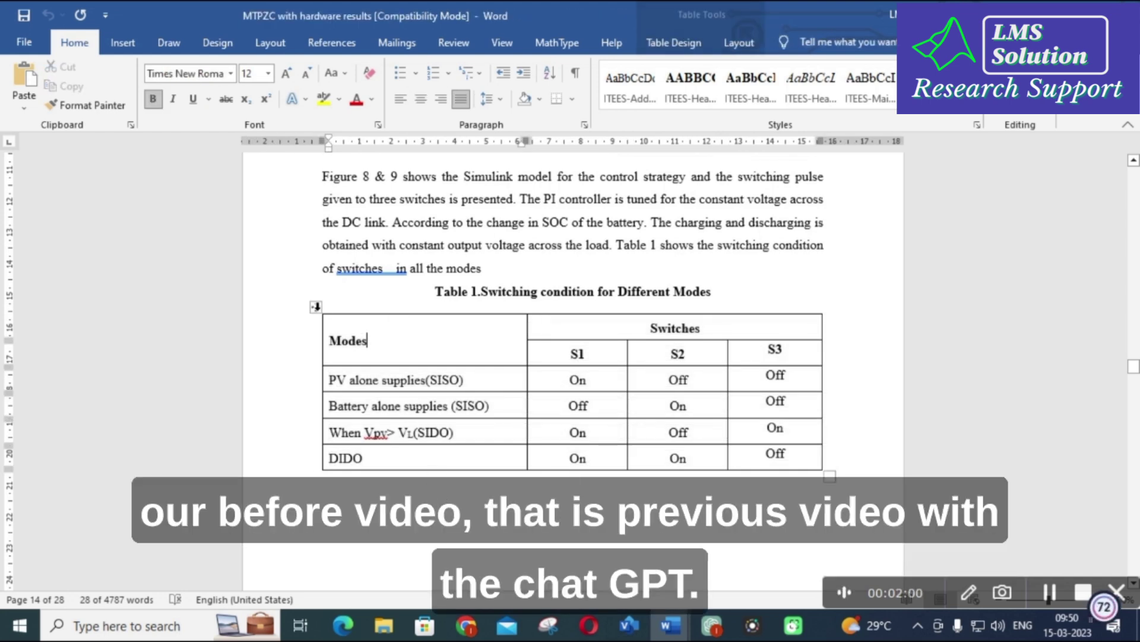
{"action": "left_click", "coordinate": [314, 307]}
{"action": "key", "text": "ctrl+c"}
{"action": "left_click", "coordinate": [533, 557]}
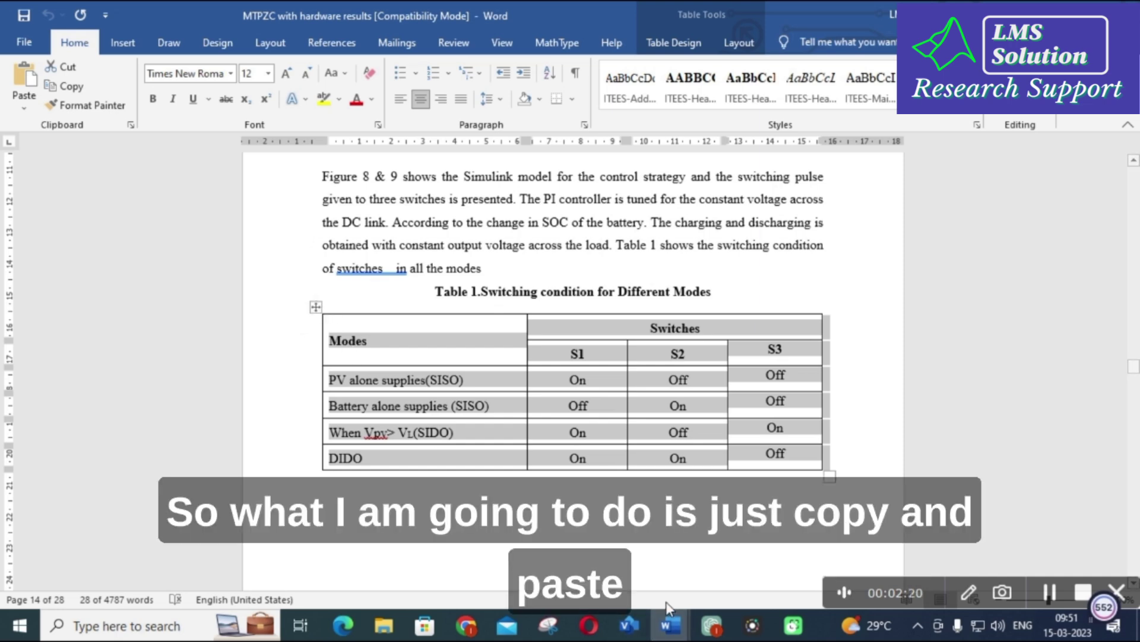
{"action": "left_click", "coordinate": [466, 630]}
{"action": "left_click", "coordinate": [404, 496]}
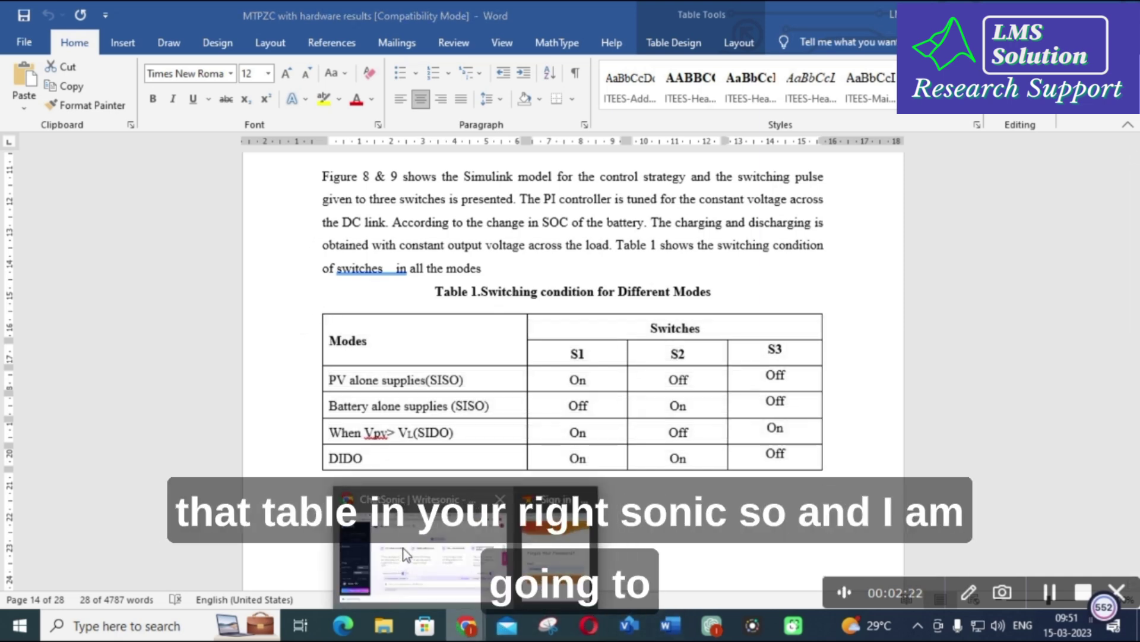
Send Table 1 to ChatSonic with 'summarize the table', then select its reply and go to Document1.
{"action": "key", "text": "ctrl+v"}
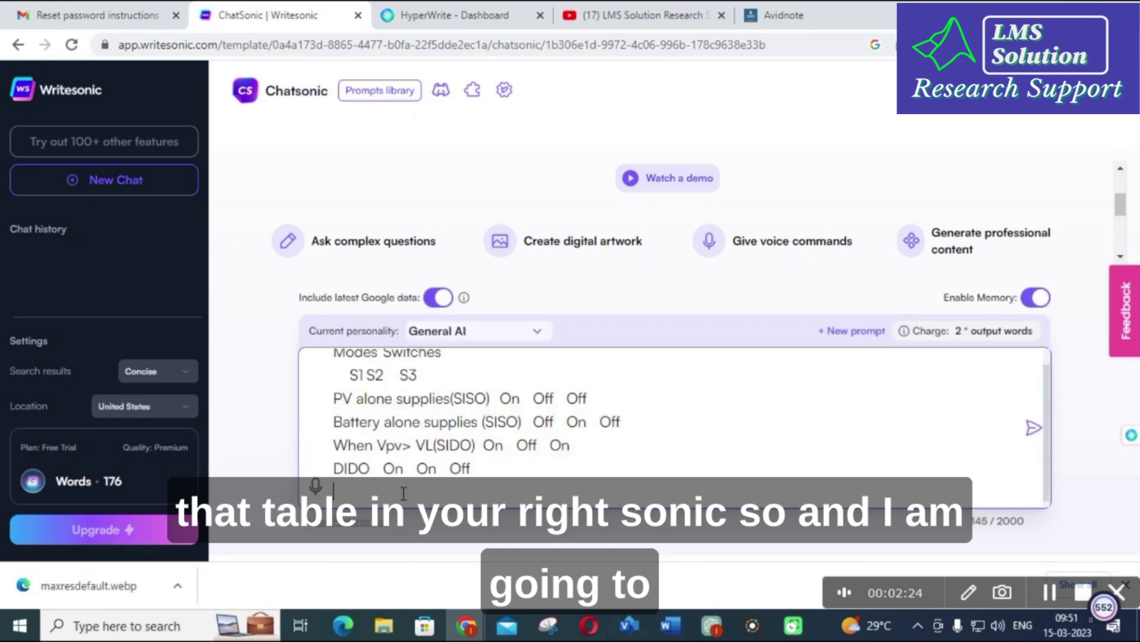
{"action": "type", "text": "summ"}
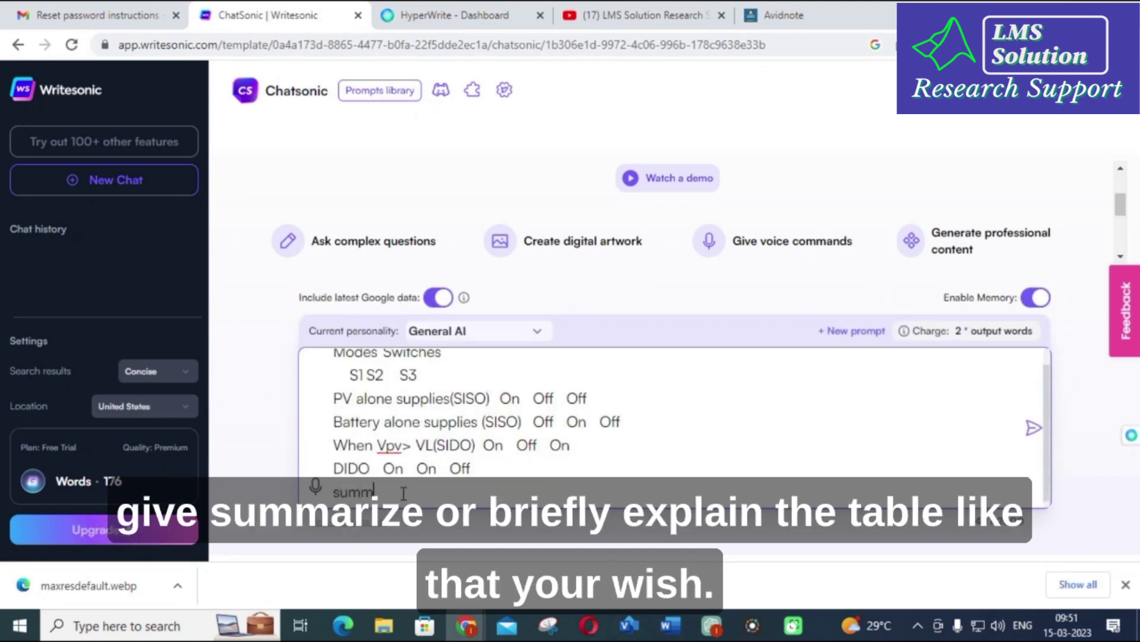
{"action": "type", "text": "arize the"}
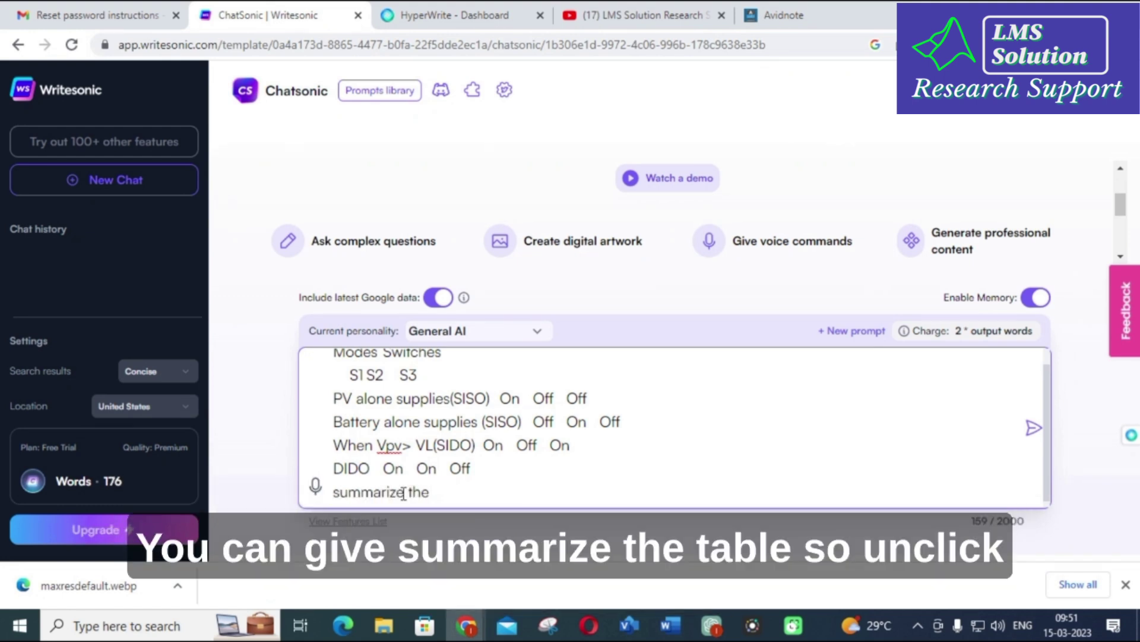
{"action": "type", "text": " table"}
{"action": "key", "text": "Return"}
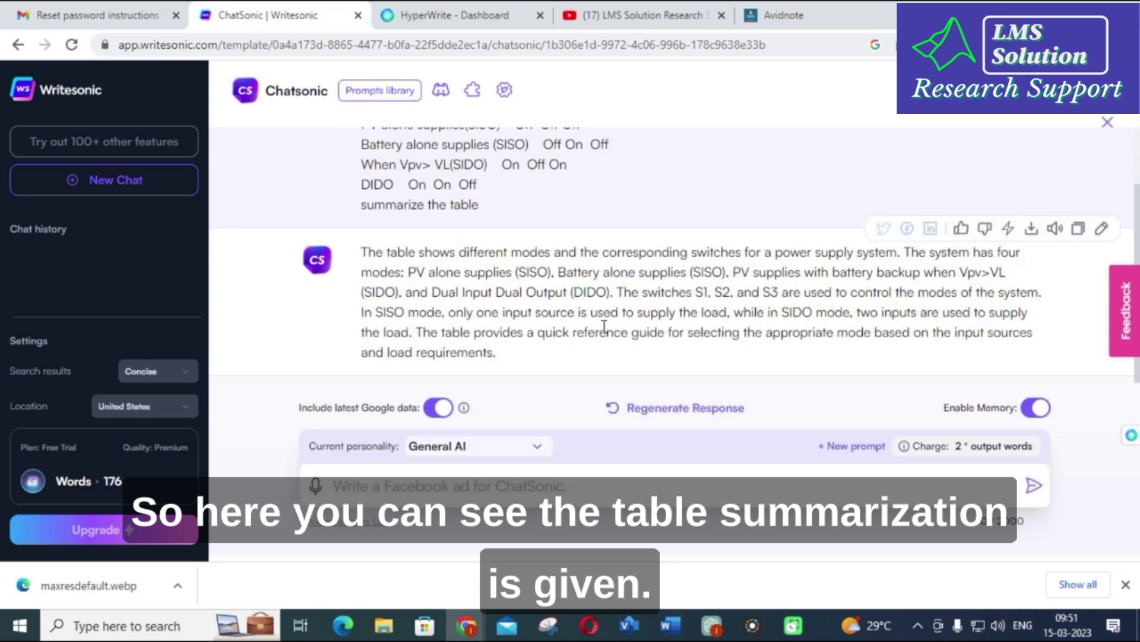
{"action": "left_click_drag", "start_coordinate": [362, 251], "coordinate": [518, 346]}
{"action": "key", "text": "ctrl+c"}
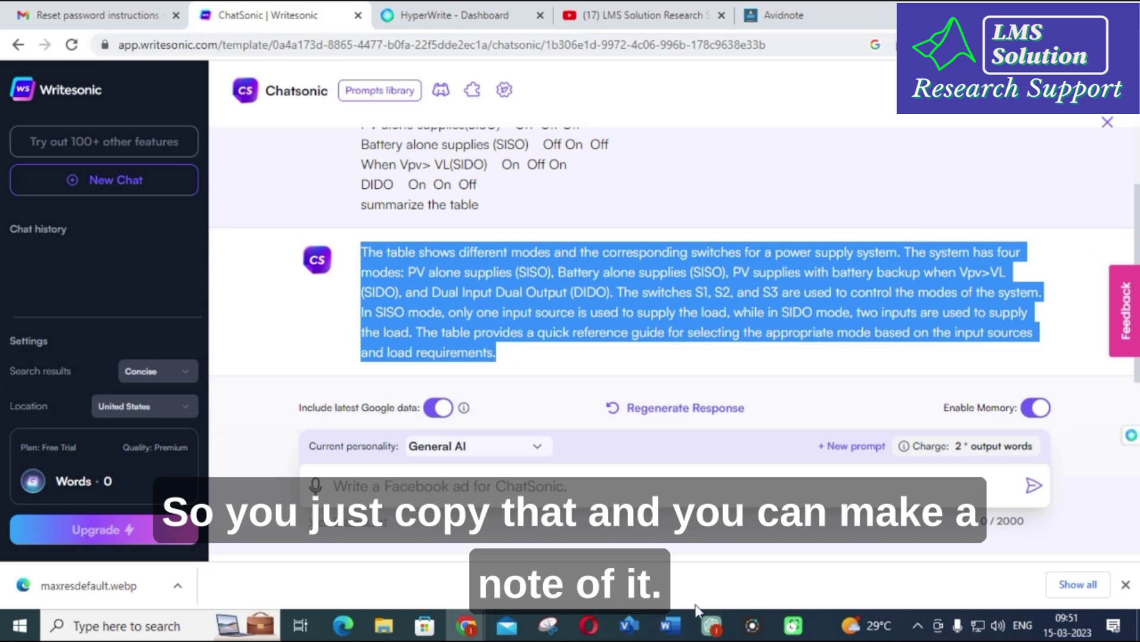
{"action": "left_click", "coordinate": [670, 625]}
{"action": "left_click", "coordinate": [752, 567]}
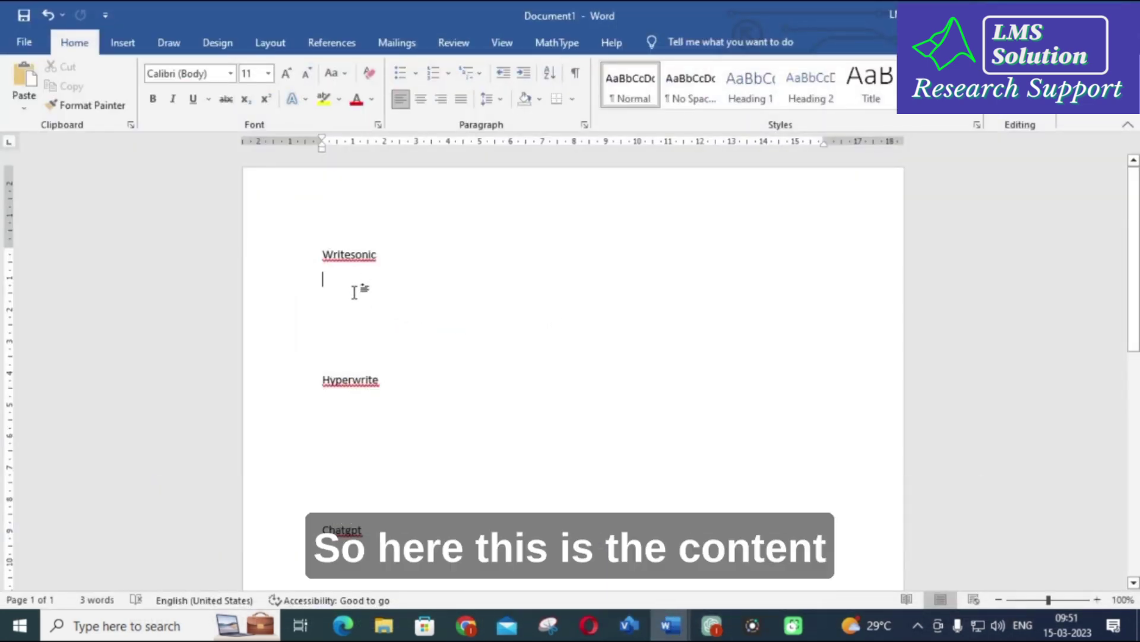
Paste ChatSonic's summary below Document1's Writesonic heading and go back to the browser.
{"action": "key", "text": "ctrl+v"}
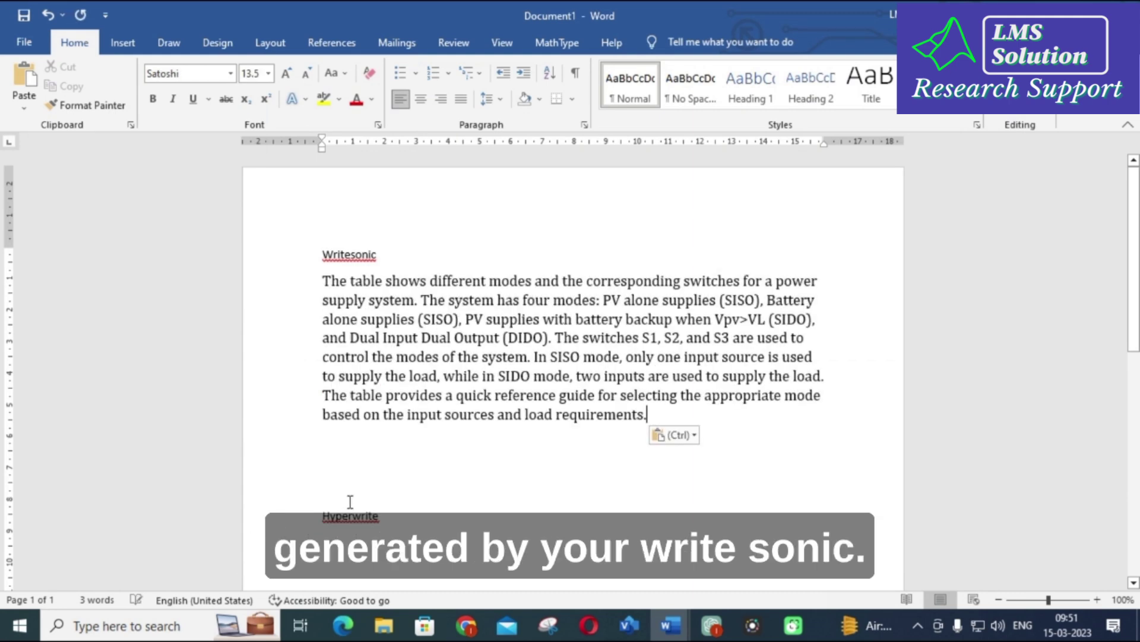
{"action": "left_click", "coordinate": [467, 625]}
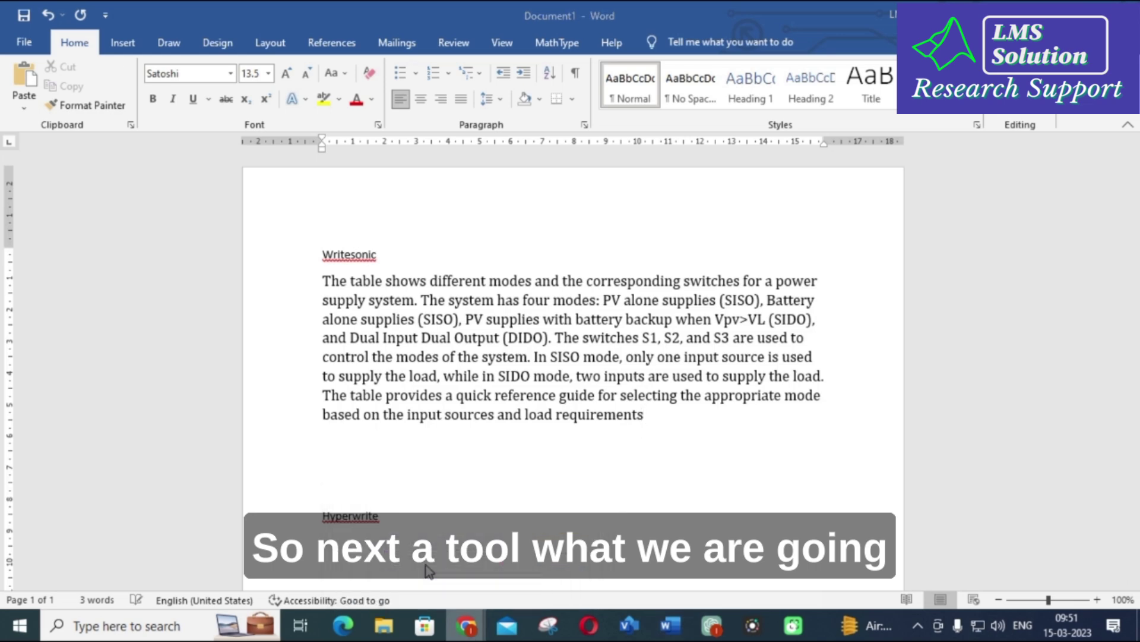
{"action": "left_click", "coordinate": [429, 569]}
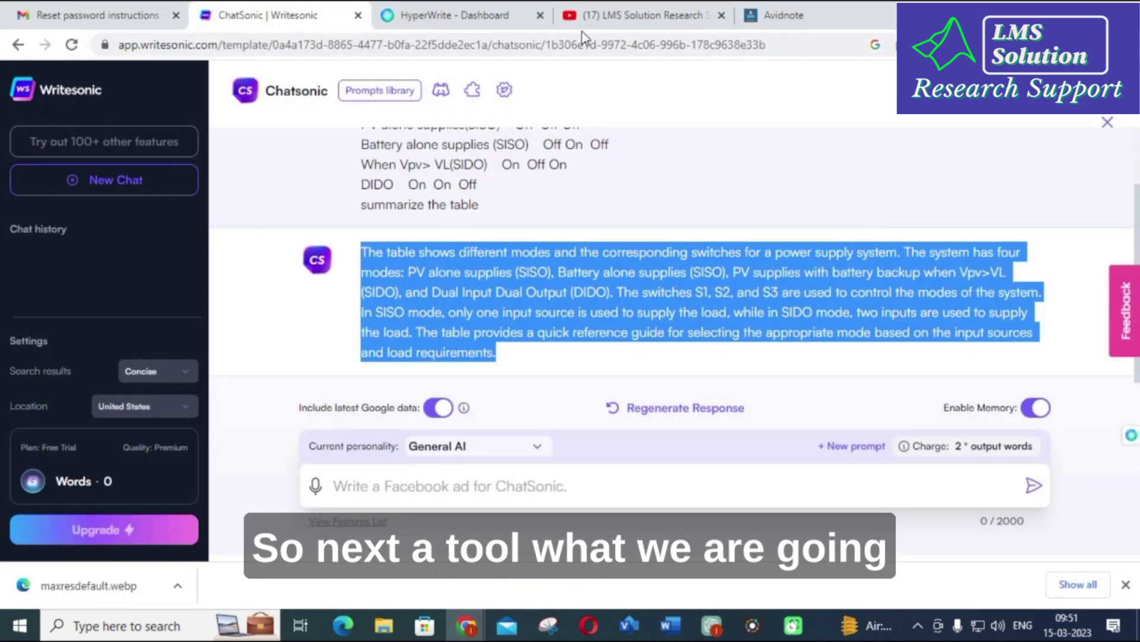
Open HyperWrite's Summarizer template and leave its Text box empty.
{"action": "left_click", "coordinate": [437, 13]}
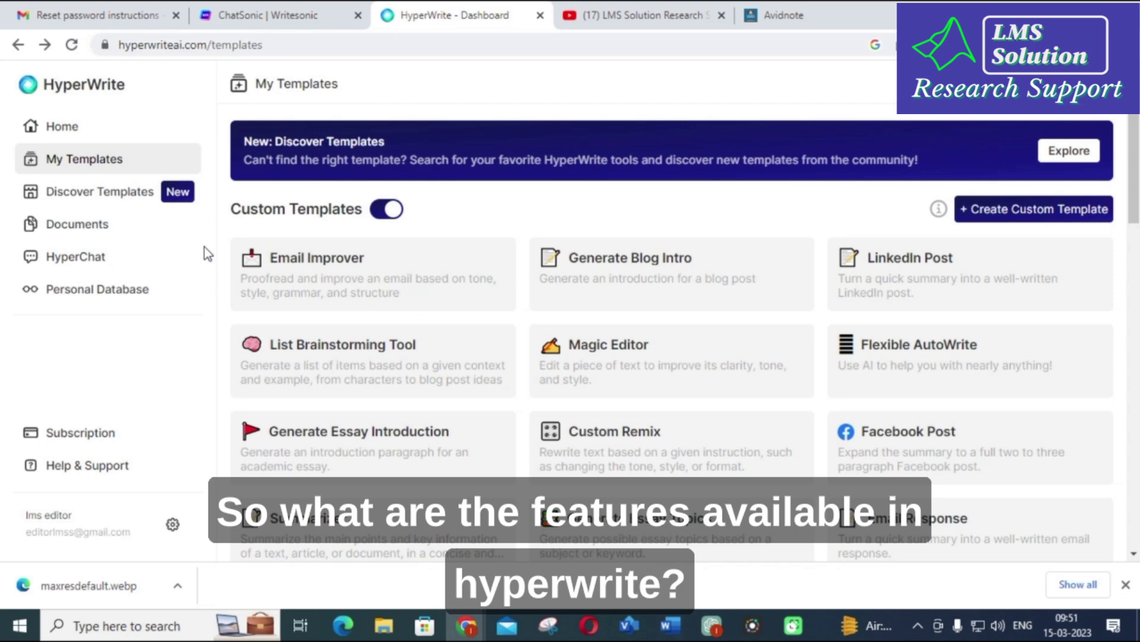
{"action": "scroll", "coordinate": [433, 343], "scroll_direction": "down", "scroll_amount": 1}
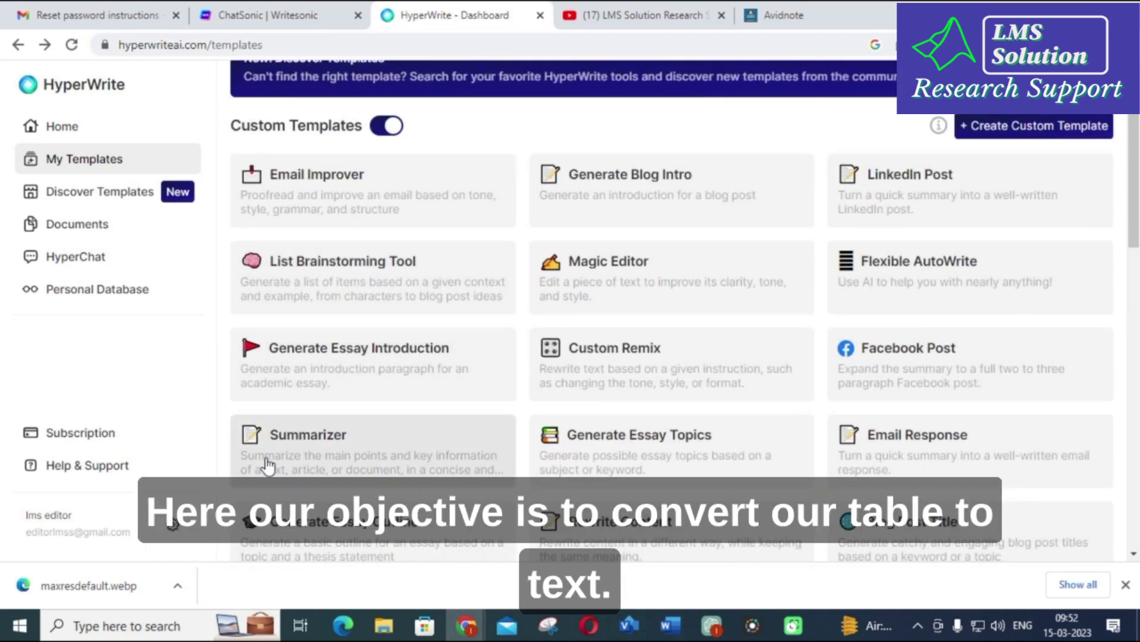
{"action": "left_click", "coordinate": [308, 447]}
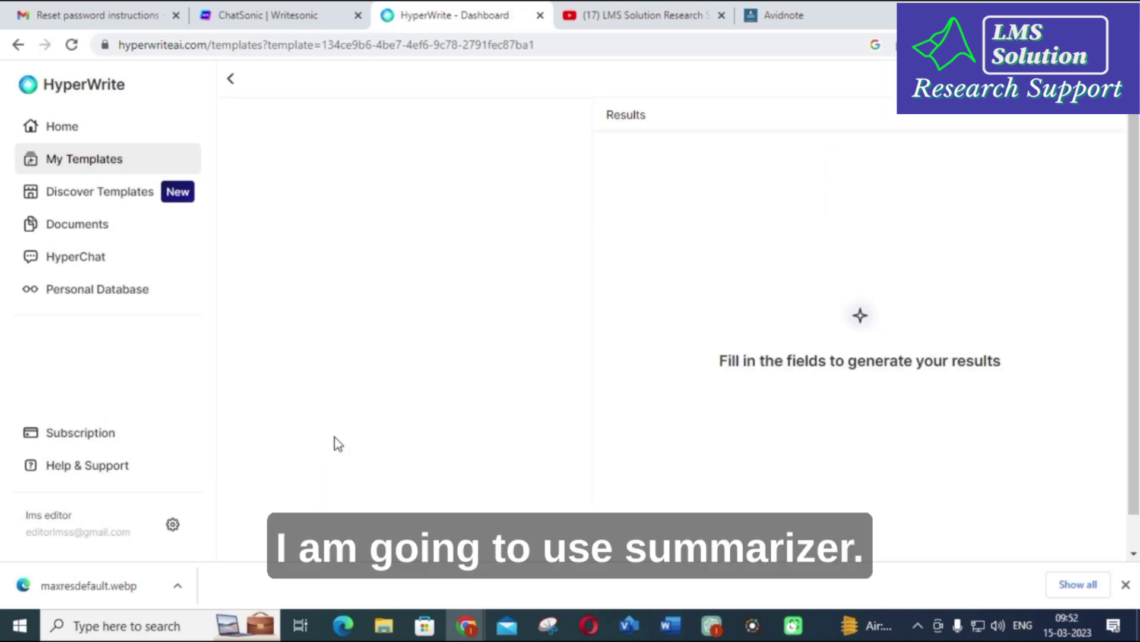
{"action": "left_click", "coordinate": [371, 319]}
{"action": "key", "text": "ctrl+v"}
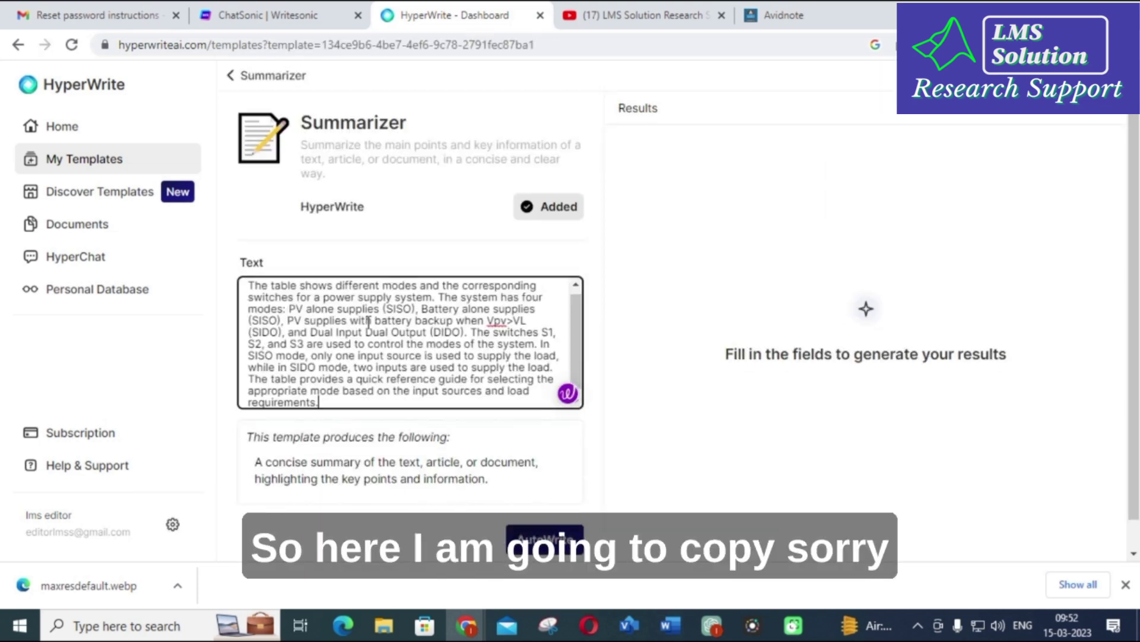
{"action": "key", "text": "ctrl+z"}
Copy Table 1 from the MTPZC document into HyperWrite's Summarizer Text box.
{"action": "left_click", "coordinate": [670, 624]}
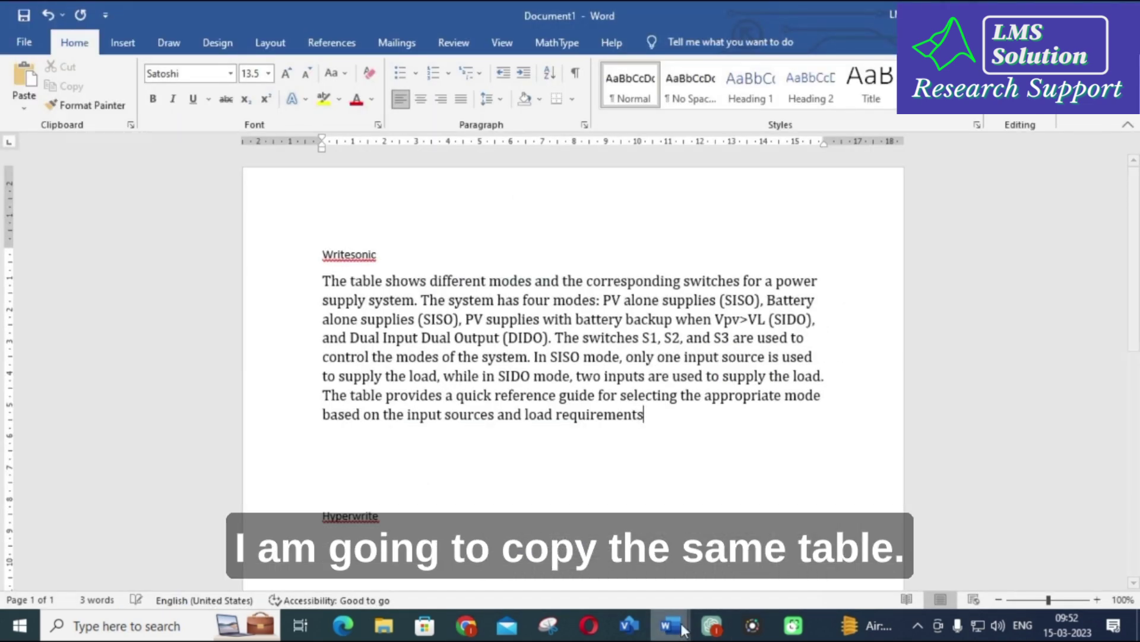
{"action": "mouse_move", "coordinate": [670, 625]}
{"action": "left_click", "coordinate": [594, 583]}
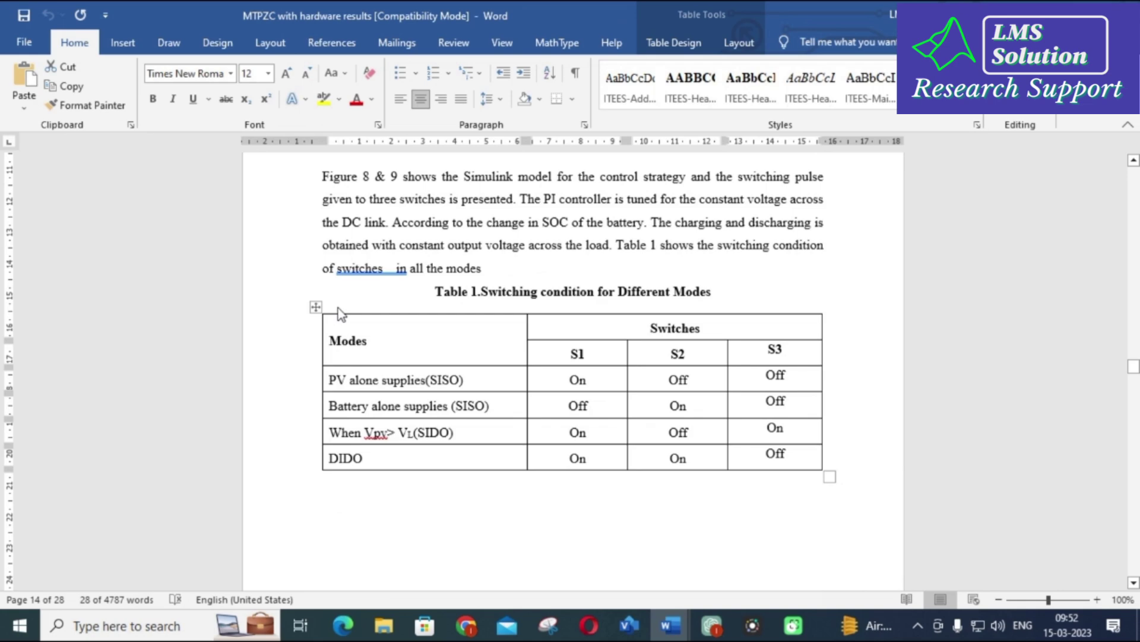
{"action": "left_click", "coordinate": [316, 305]}
{"action": "key", "text": "ctrl+c"}
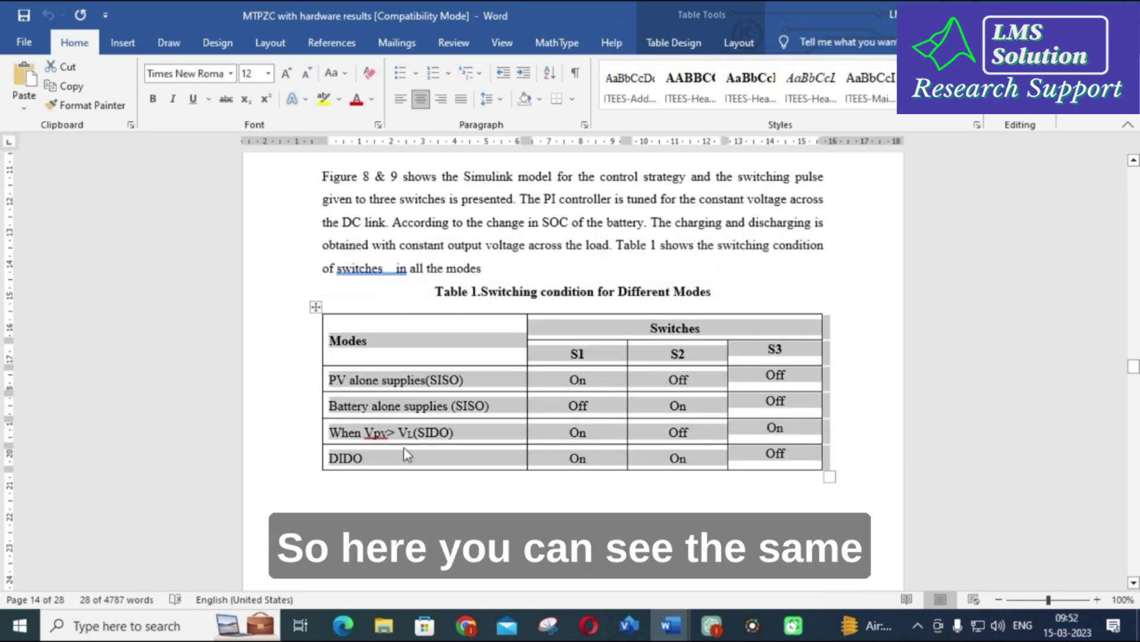
{"action": "mouse_move", "coordinate": [466, 624]}
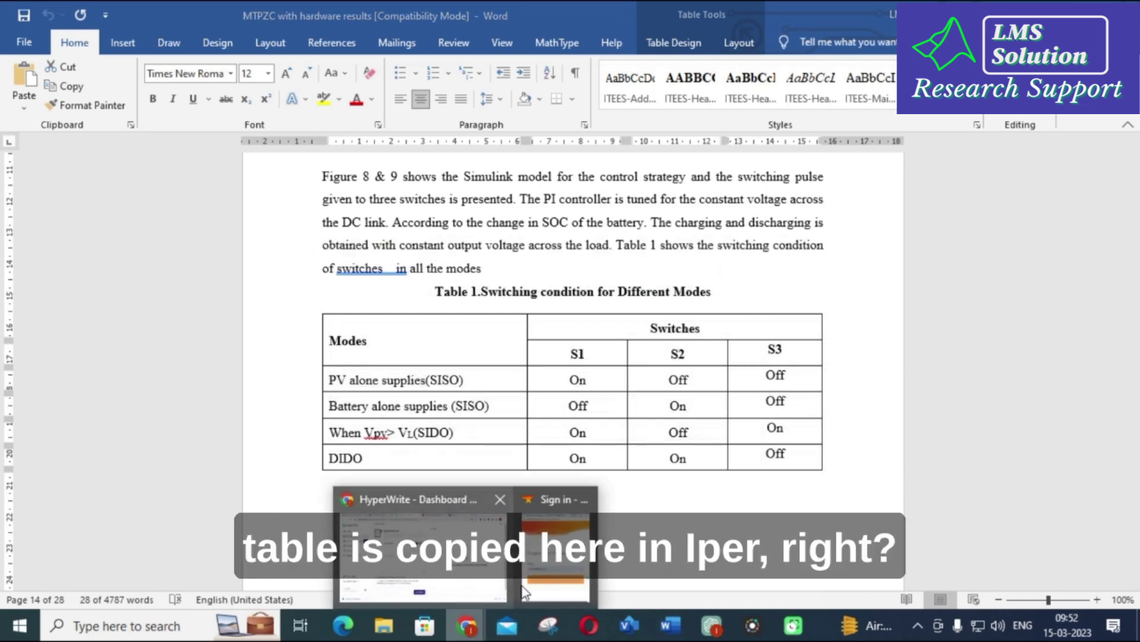
{"action": "left_click", "coordinate": [423, 555]}
{"action": "key", "text": "ctrl+v"}
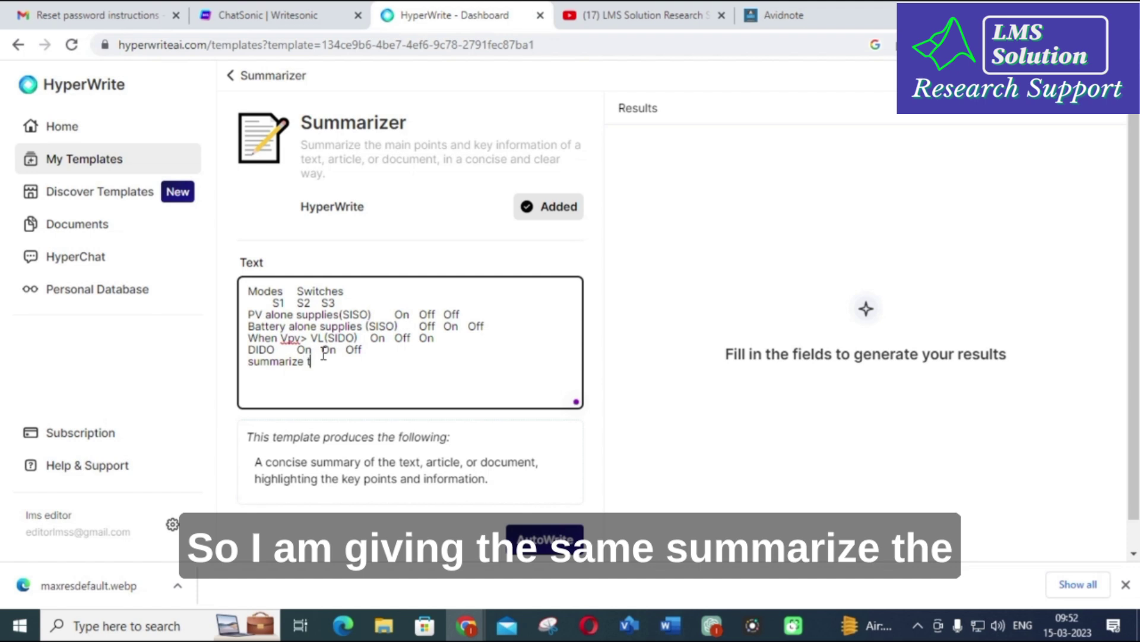
Generate summaries with 'summarize the table' in HyperWrite and select the second, concise one.
{"action": "type", "text": "summarize the table"}
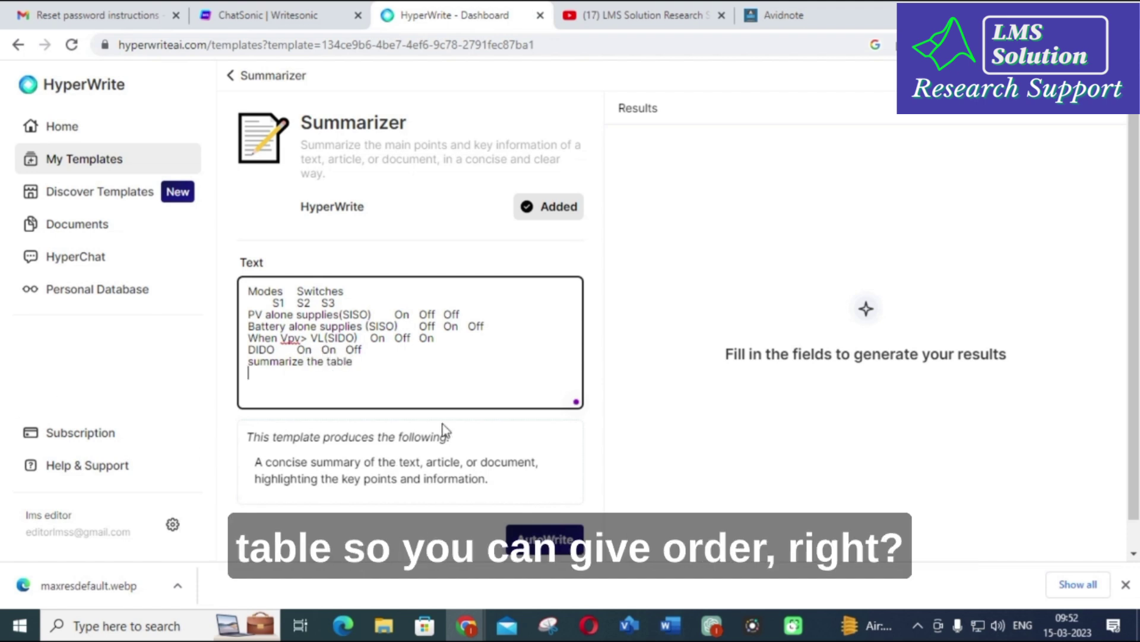
{"action": "left_click", "coordinate": [534, 542]}
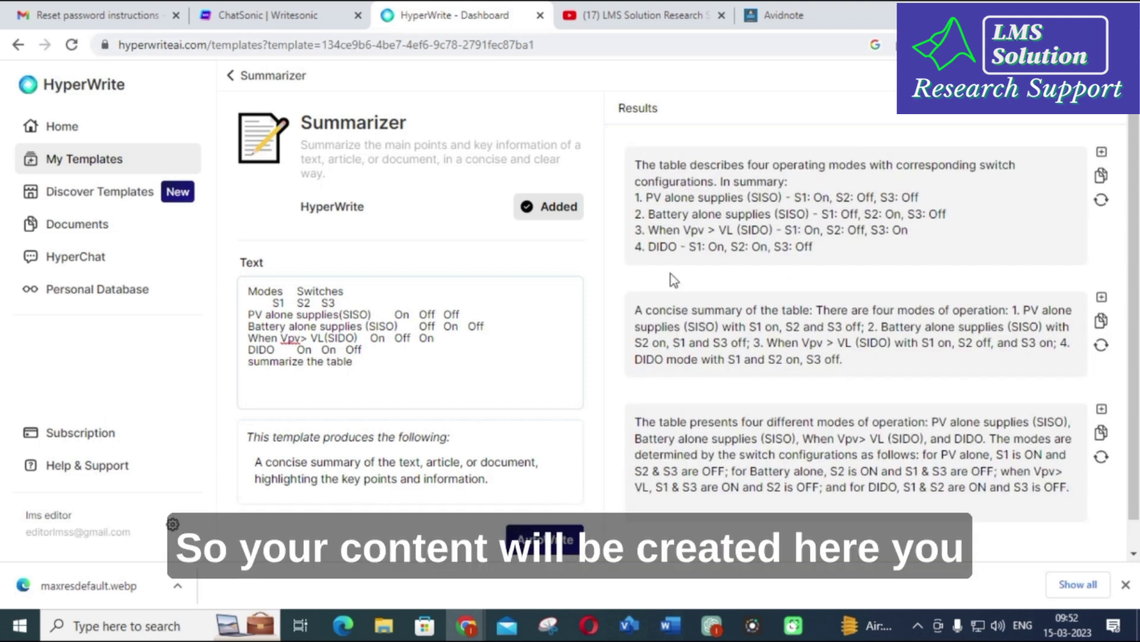
{"action": "scroll", "coordinate": [733, 262], "scroll_direction": "down", "scroll_amount": 1}
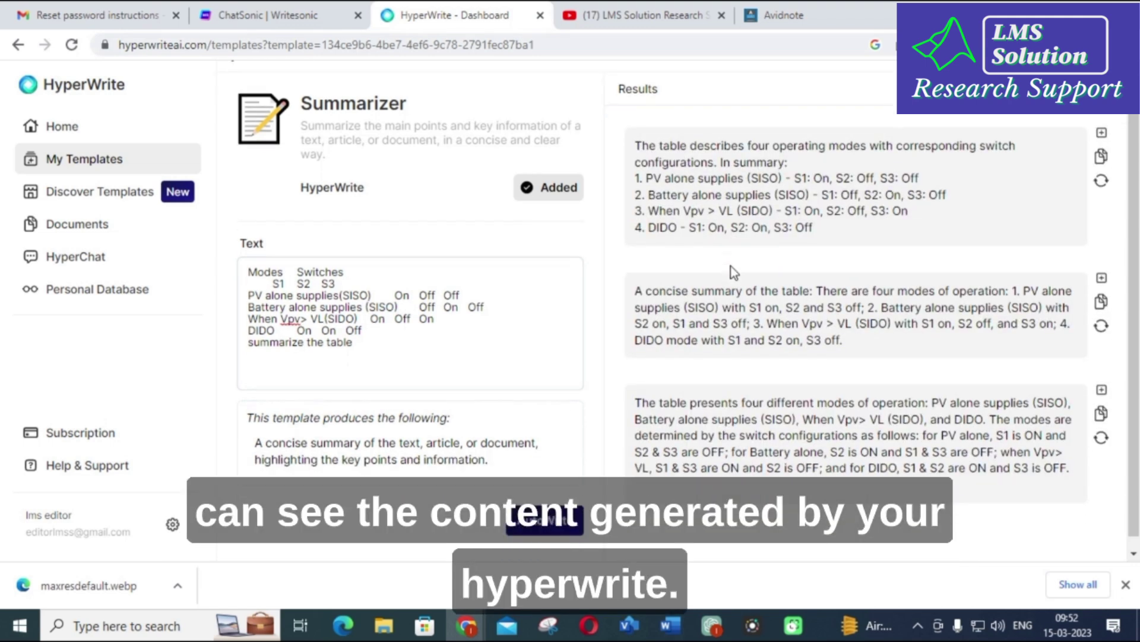
{"action": "left_click_drag", "start_coordinate": [637, 279], "coordinate": [872, 341]}
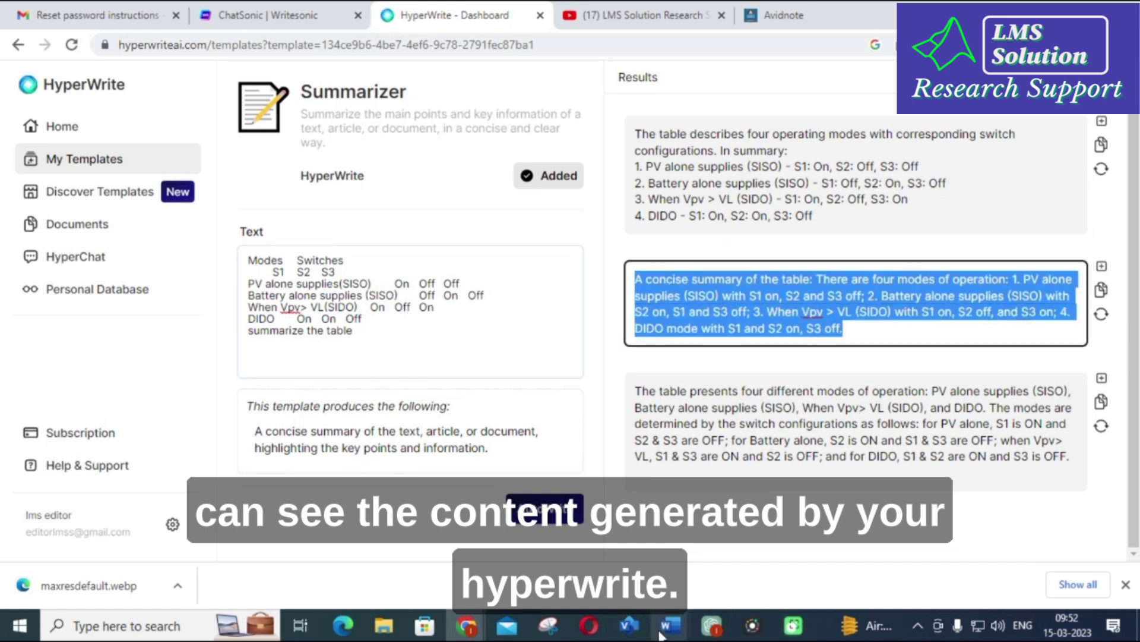
{"action": "left_click", "coordinate": [668, 627]}
Add blank lines below Document1's Hyperwrite heading for the HyperWrite summaries.
{"action": "left_click", "coordinate": [733, 569]}
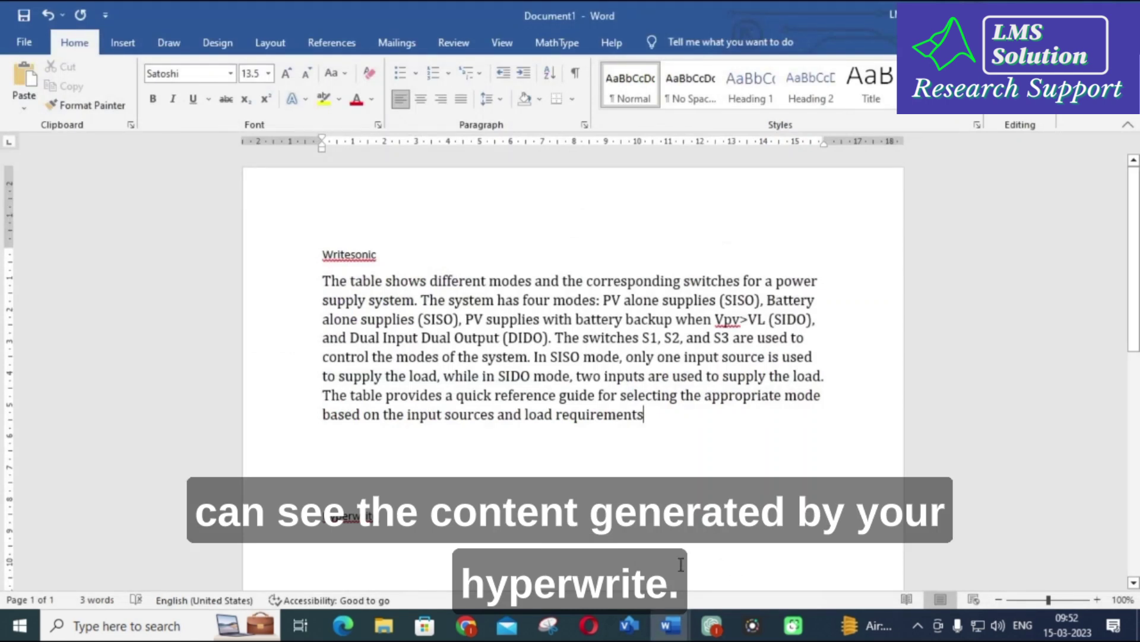
{"action": "left_click", "coordinate": [399, 514]}
{"action": "scroll", "coordinate": [399, 512], "scroll_direction": "down", "scroll_amount": 2}
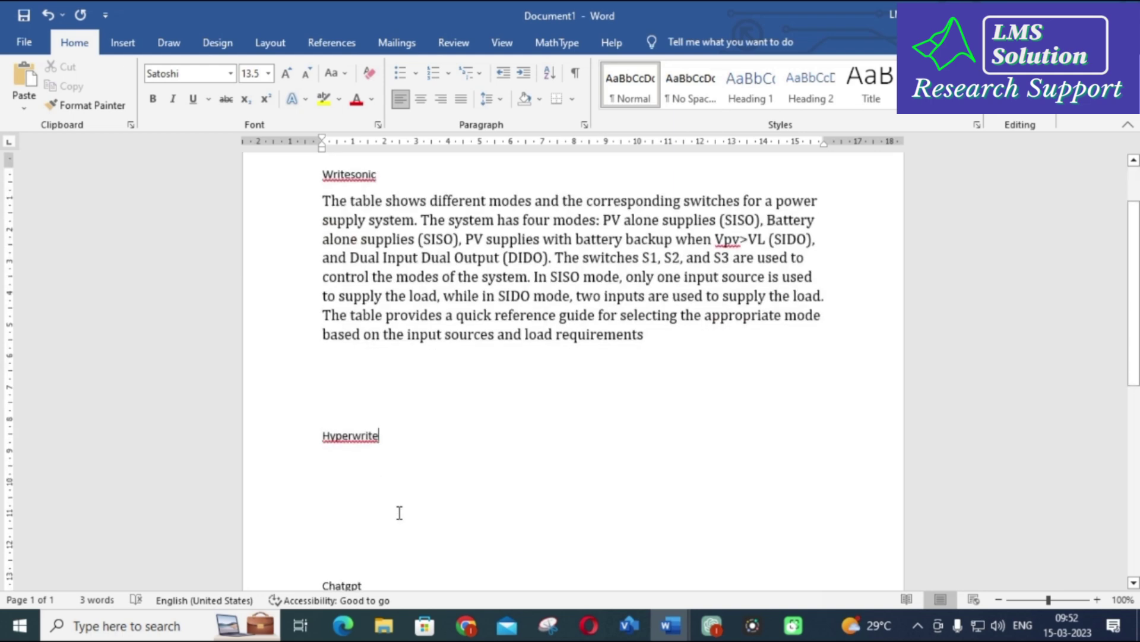
{"action": "key", "text": "Return"}
{"action": "key", "text": "Return"}
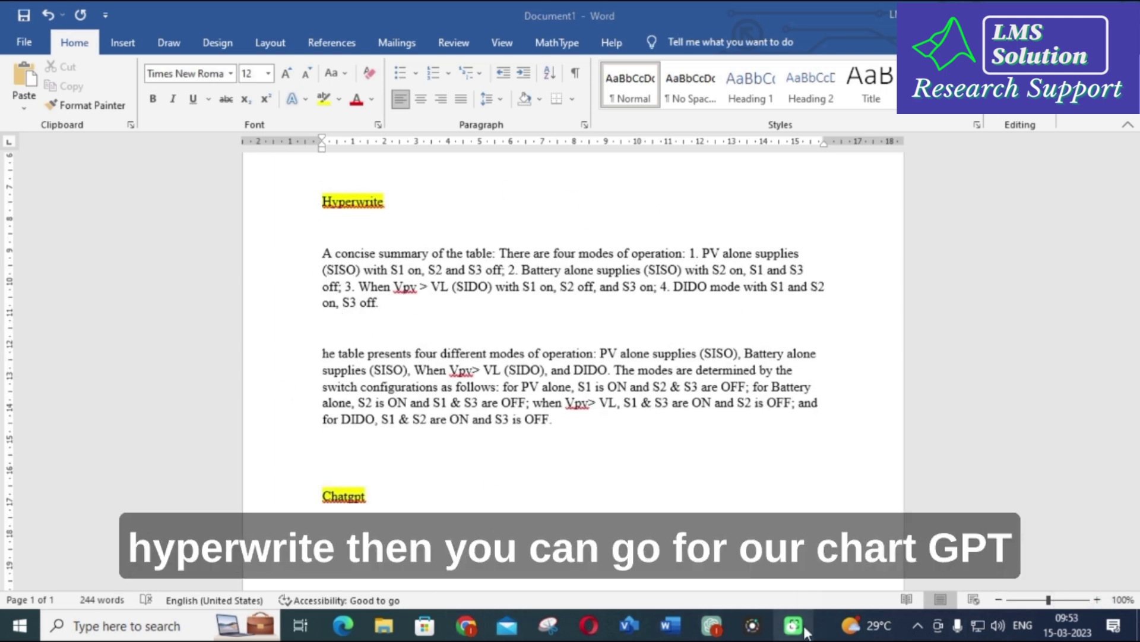
Check the ChatGPT app, then bring up the MTPZC document showing Table 1.
{"action": "left_click", "coordinate": [711, 625]}
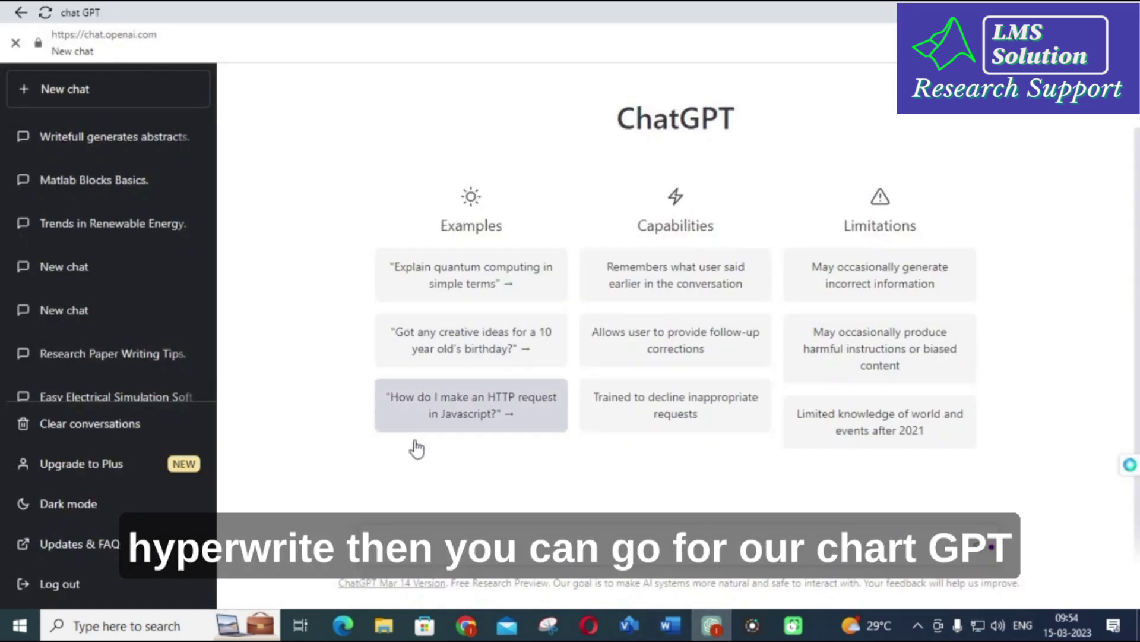
{"action": "scroll", "coordinate": [467, 410], "scroll_direction": "up", "scroll_amount": 1}
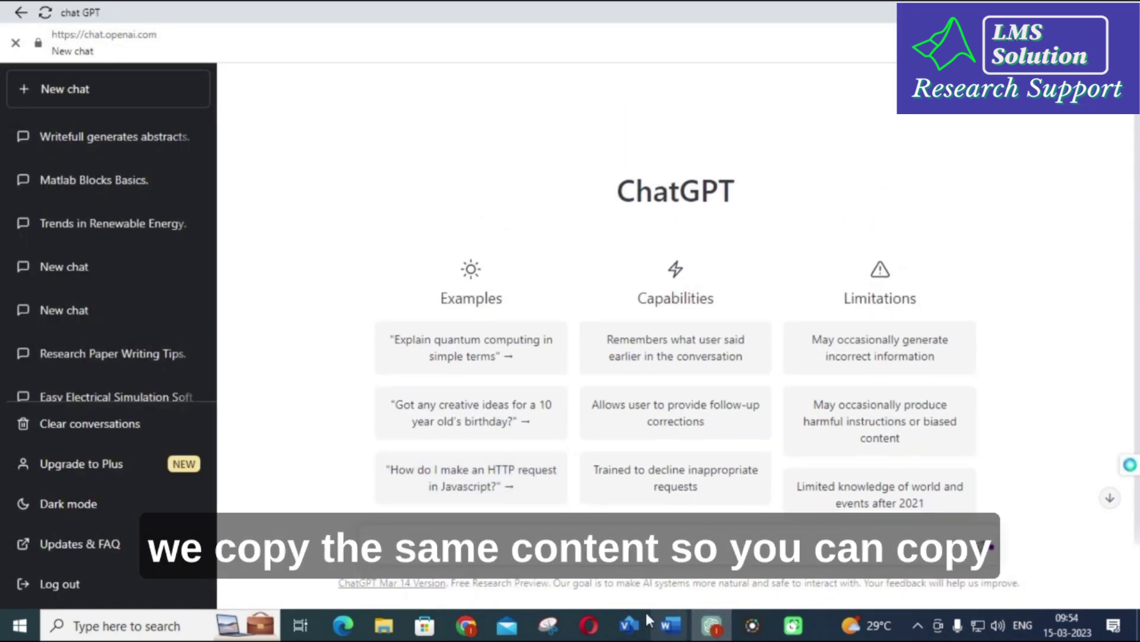
{"action": "mouse_move", "coordinate": [670, 626]}
{"action": "left_click", "coordinate": [579, 552]}
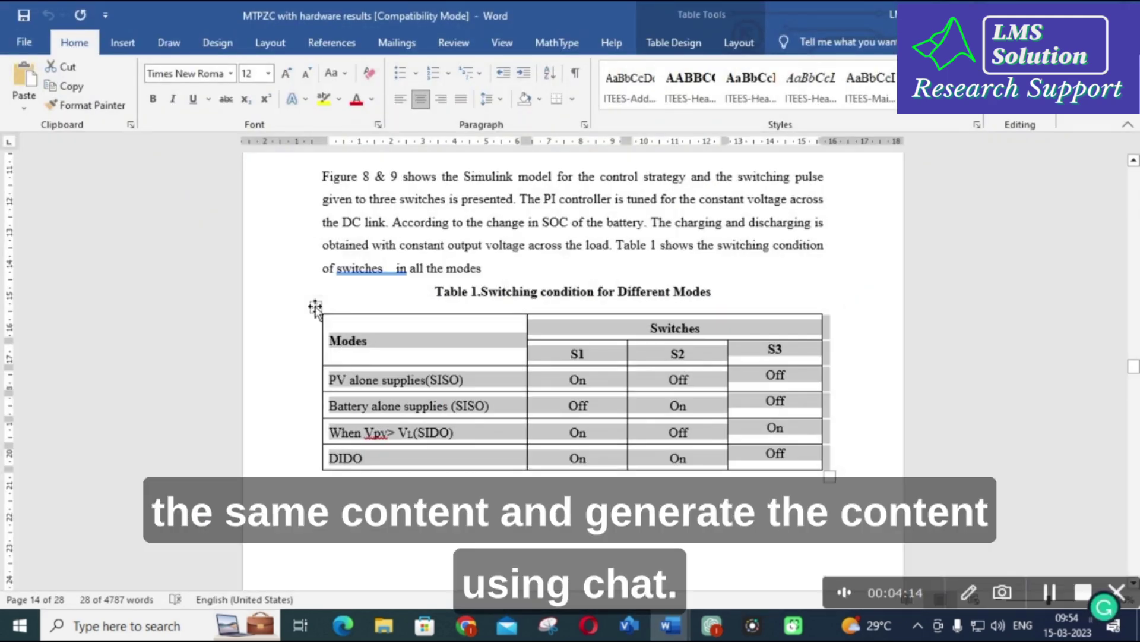
Review Document1 from the top to confirm the Writesonic, Hyperwrite and ChatGPT summaries.
{"action": "left_click", "coordinate": [1048, 590]}
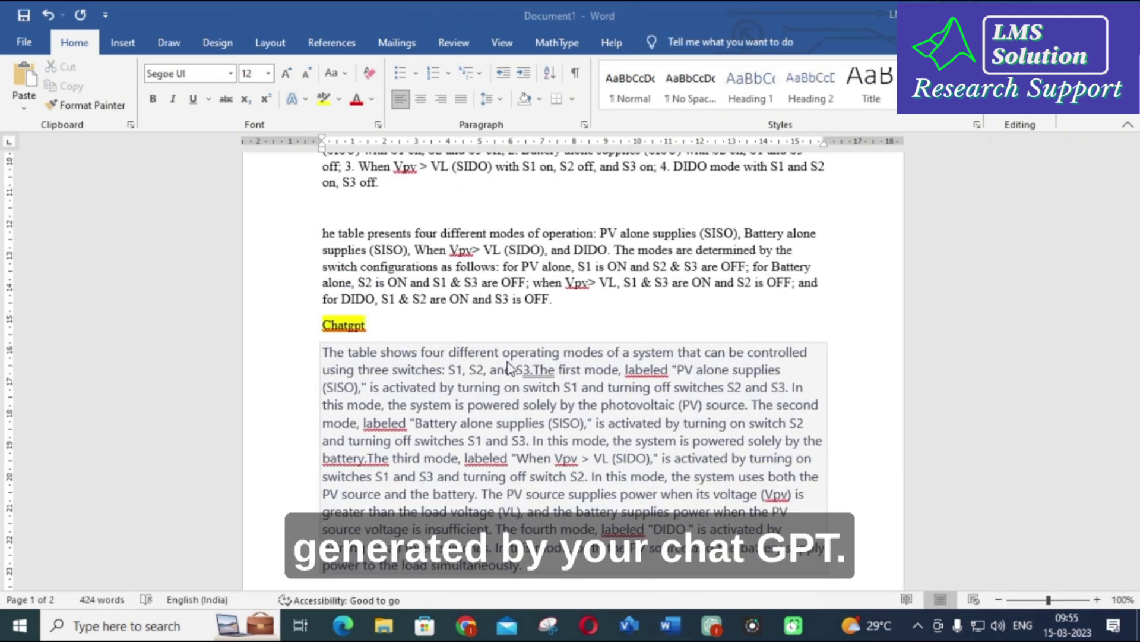
{"action": "scroll", "coordinate": [559, 392], "scroll_direction": "up", "scroll_amount": 6}
{"action": "scroll", "coordinate": [555, 395], "scroll_direction": "up", "scroll_amount": 1}
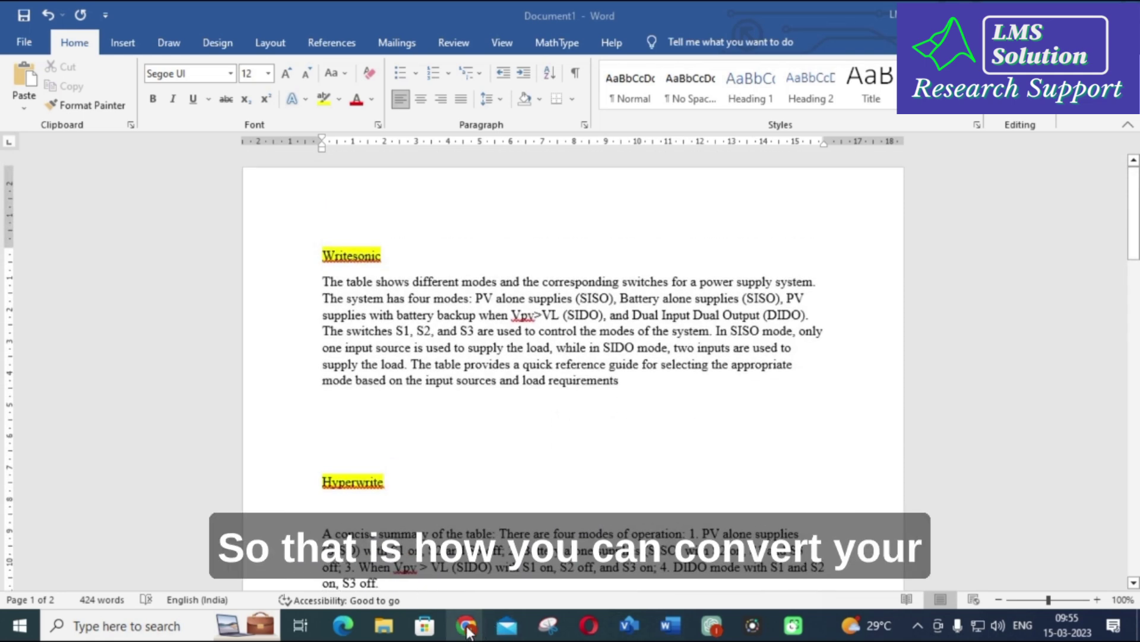
Start a new, empty Chatsonic chat in Writesonic.
{"action": "mouse_move", "coordinate": [467, 627]}
{"action": "left_click", "coordinate": [450, 564]}
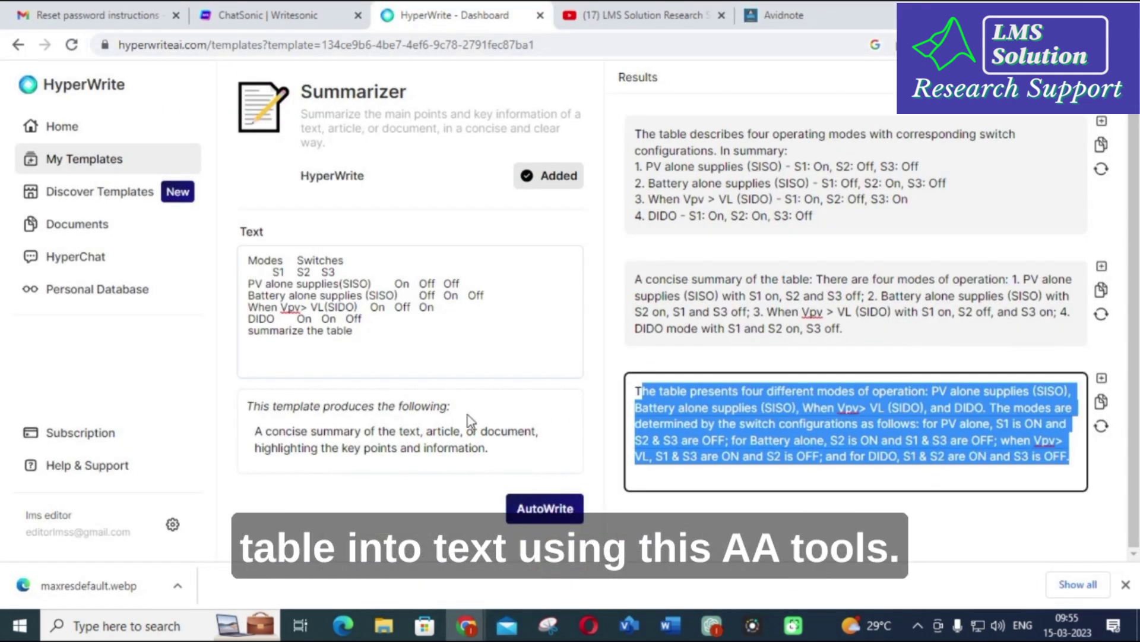
{"action": "scroll", "coordinate": [348, 331], "scroll_direction": "up", "scroll_amount": 1}
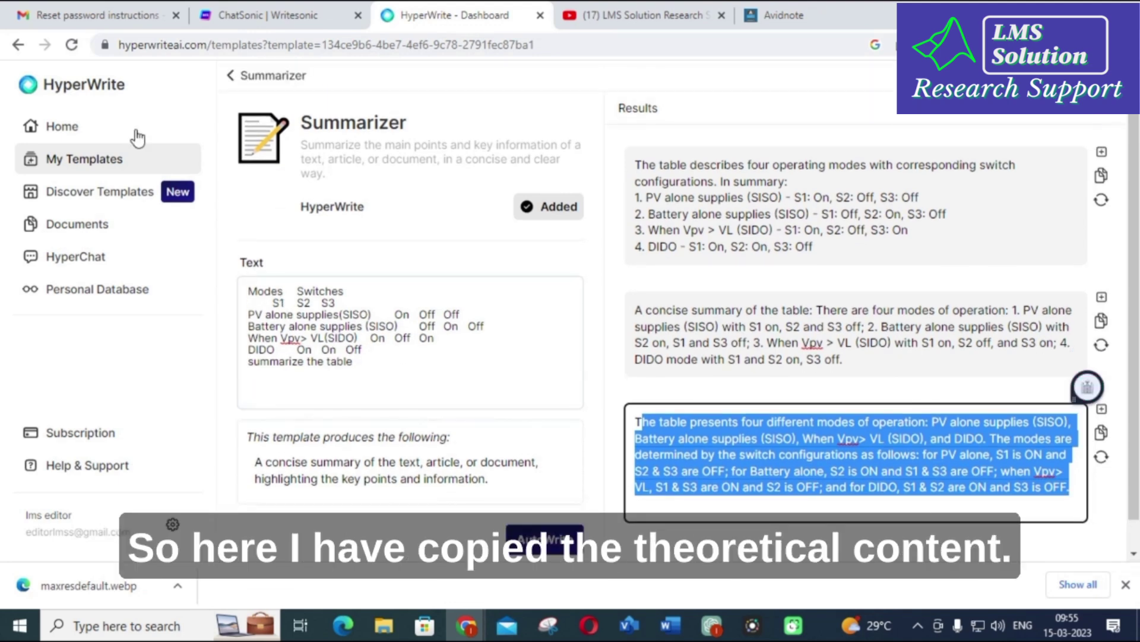
{"action": "left_click", "coordinate": [328, 13]}
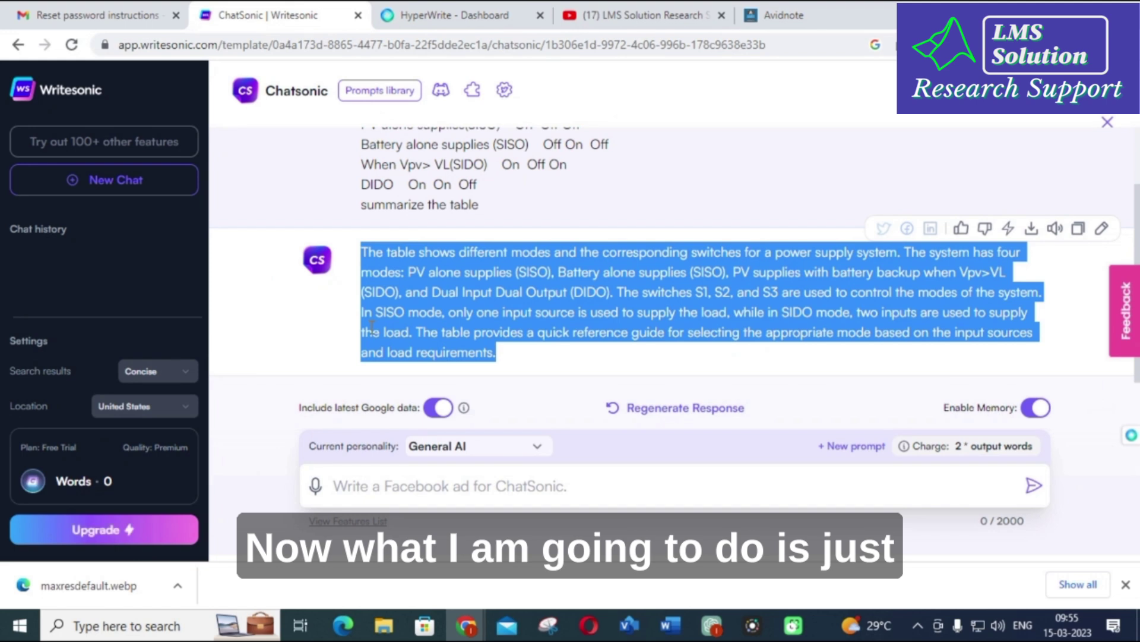
{"action": "left_click", "coordinate": [150, 182]}
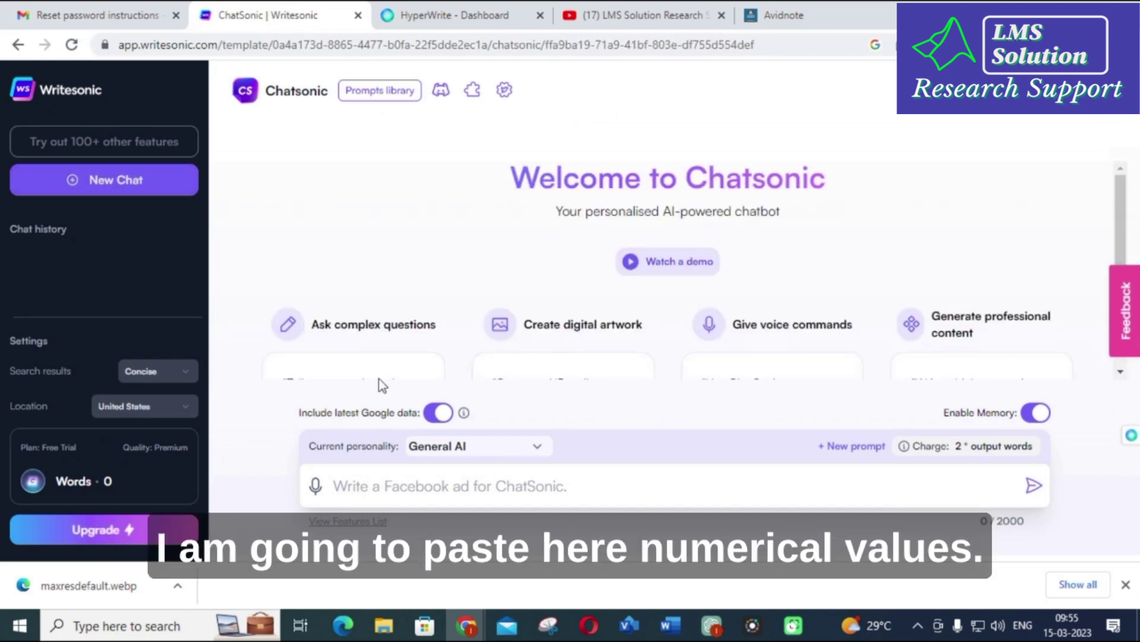
Find and copy Table 2 of converter voltages and currents, then return to Chatsonic.
{"action": "mouse_move", "coordinate": [670, 625]}
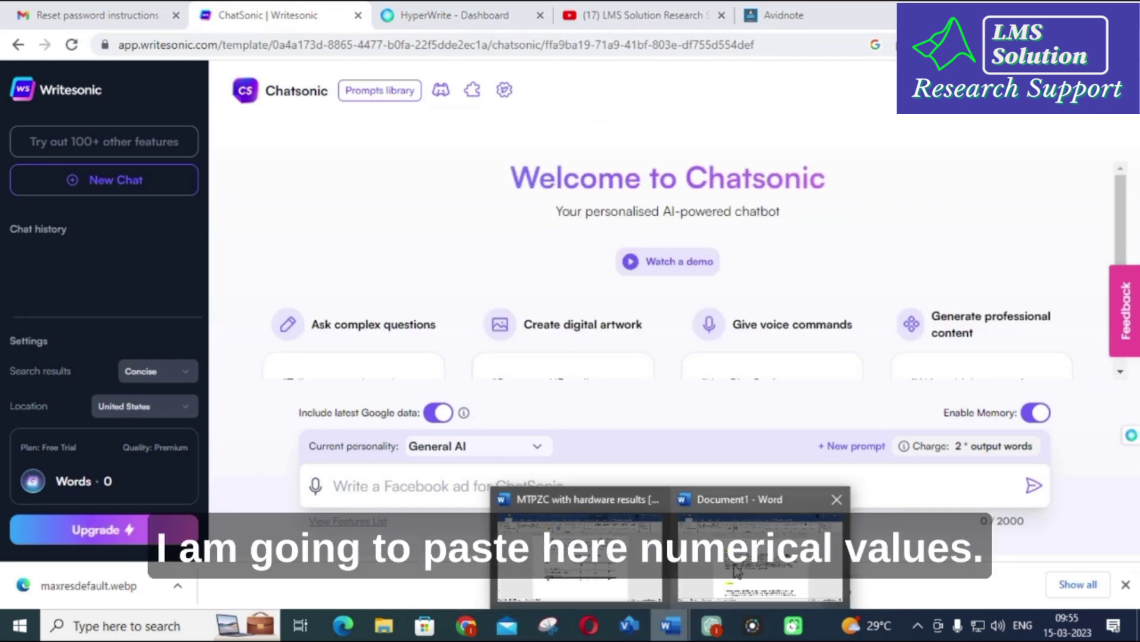
{"action": "left_click", "coordinate": [743, 567]}
{"action": "scroll", "coordinate": [456, 455], "scroll_direction": "down", "scroll_amount": 4}
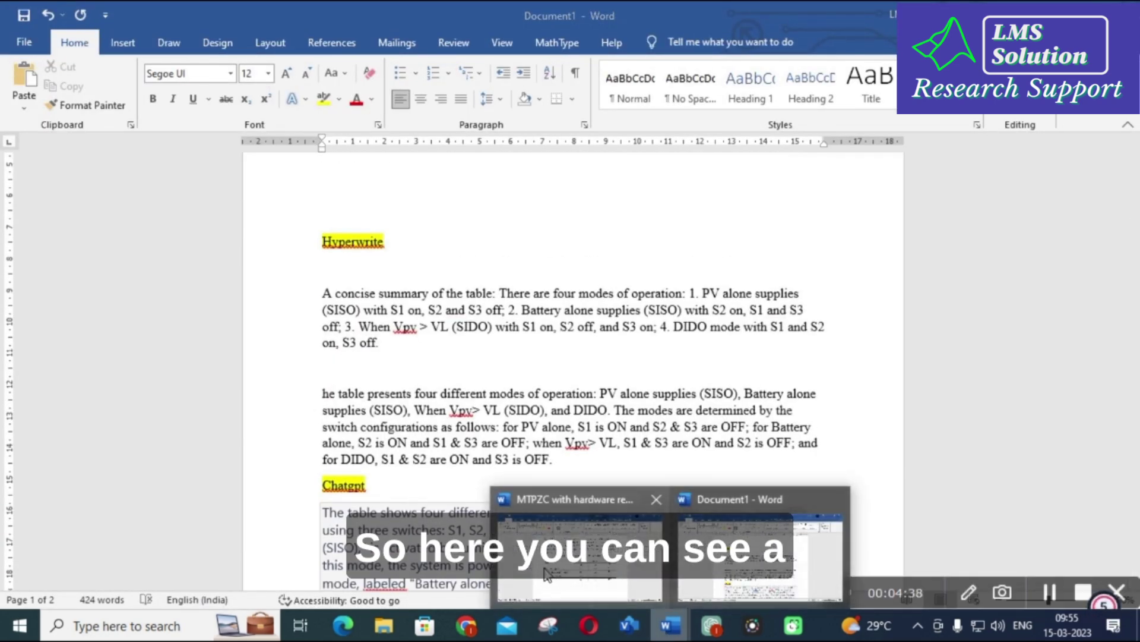
{"action": "left_click", "coordinate": [594, 565]}
{"action": "scroll", "coordinate": [479, 460], "scroll_direction": "down", "scroll_amount": 8}
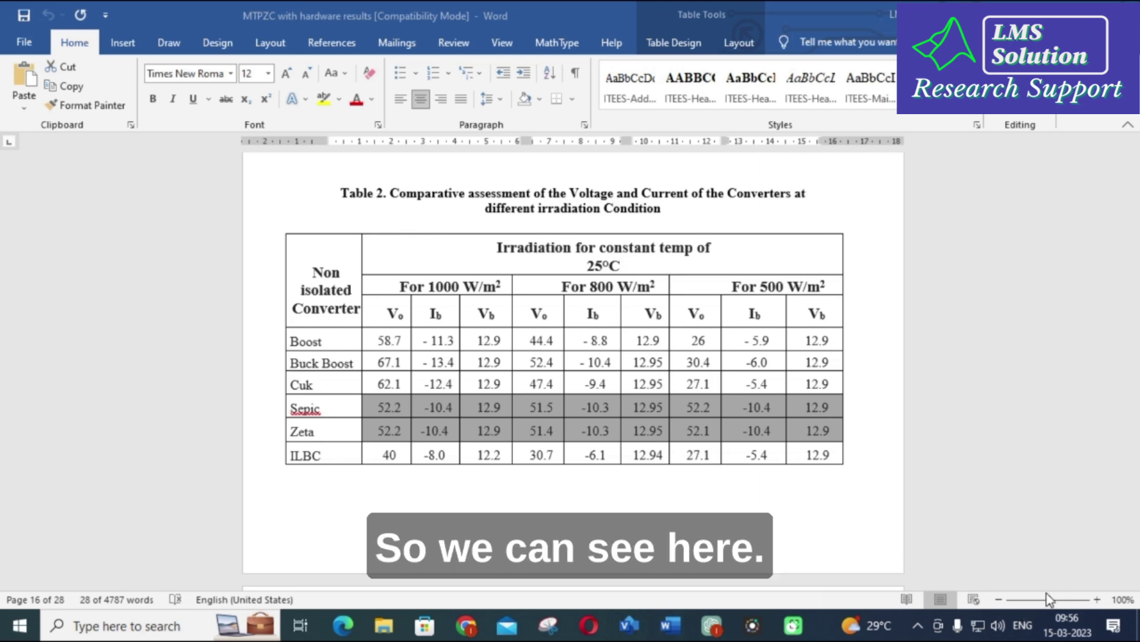
{"action": "key", "text": "alt+Tab"}
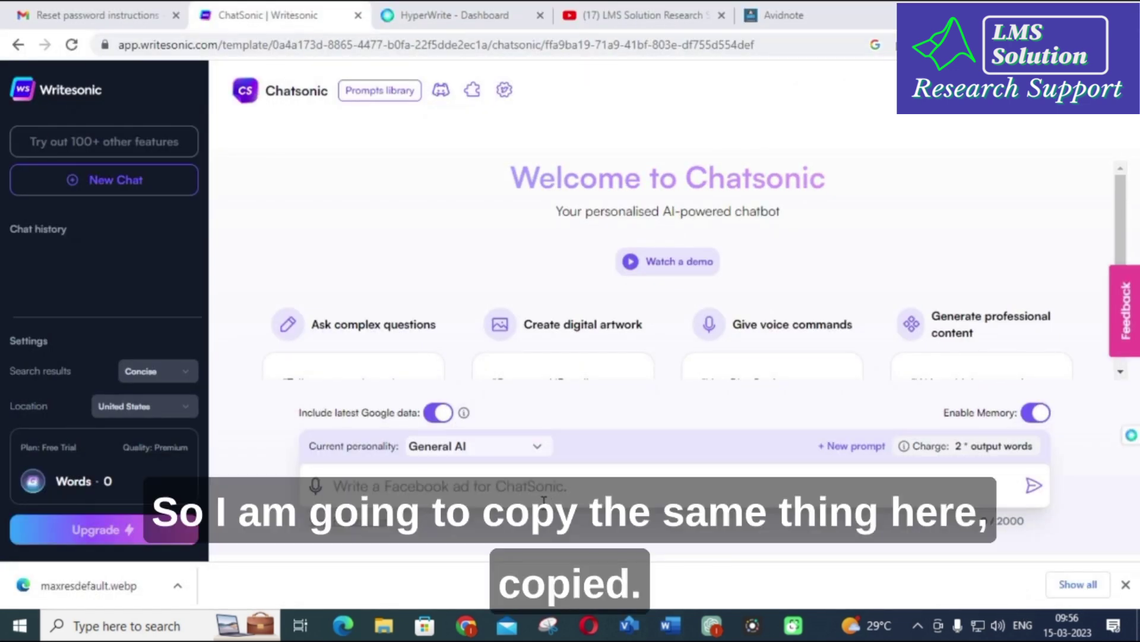
Paste Table 2 into the new Chatsonic chat and send 'summarize the table'.
{"action": "left_click", "coordinate": [597, 490]}
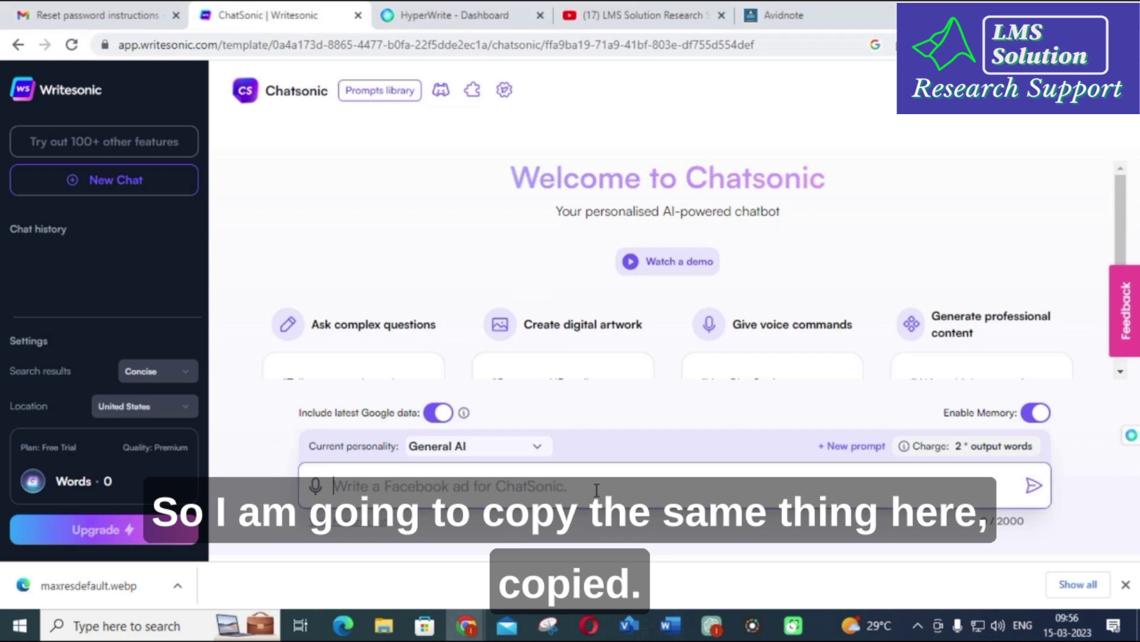
{"action": "key", "text": "ctrl+v"}
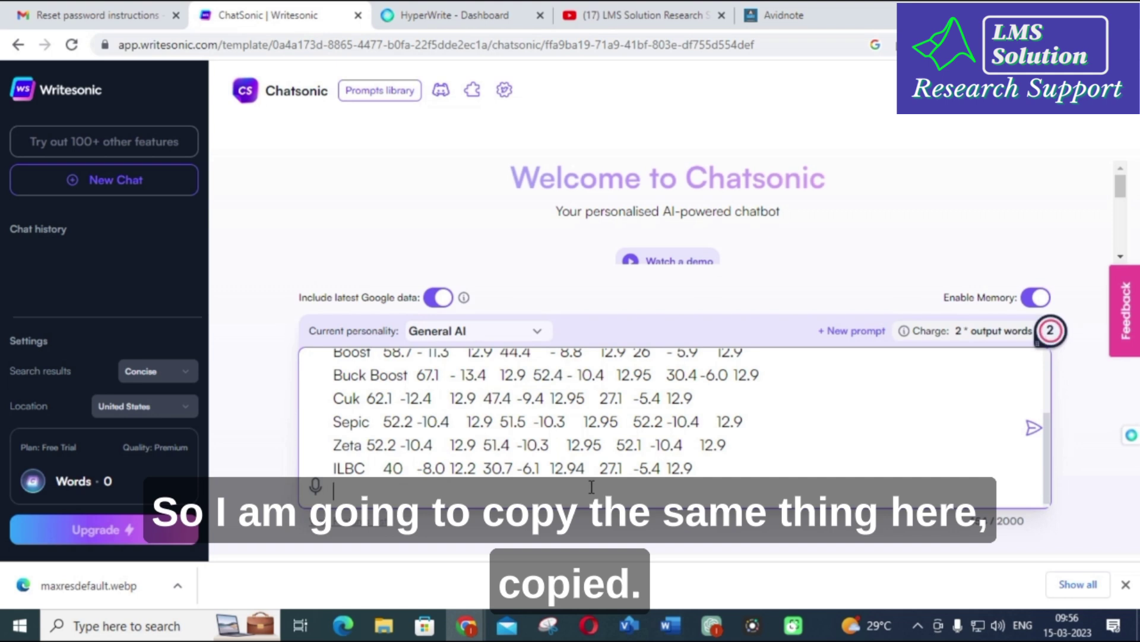
{"action": "type", "text": "summari"}
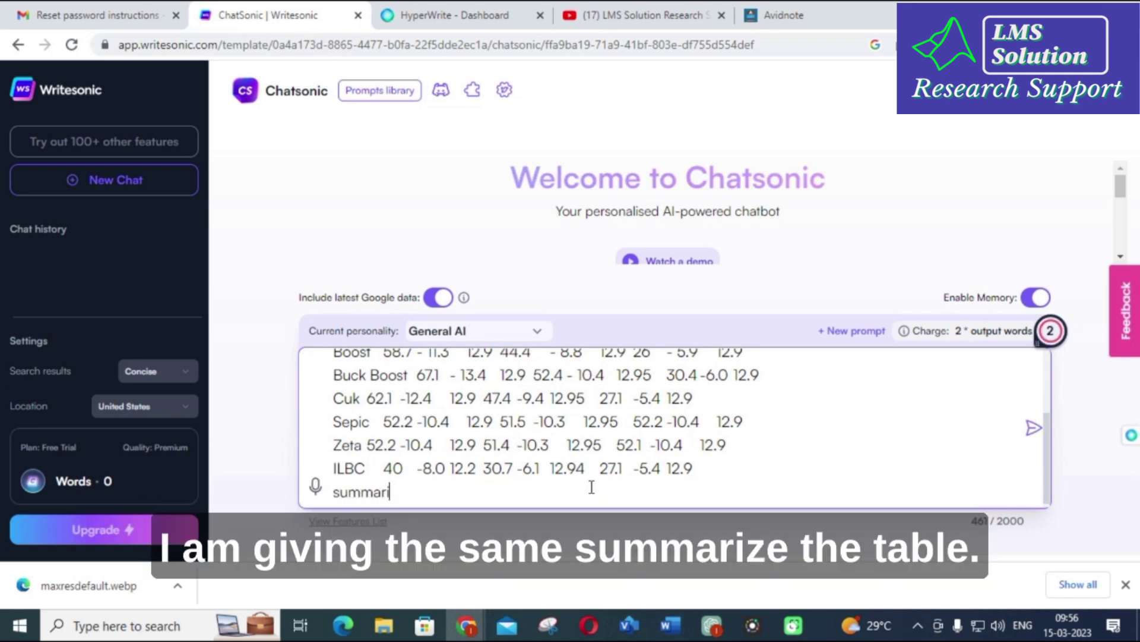
{"action": "type", "text": "ze the ta"}
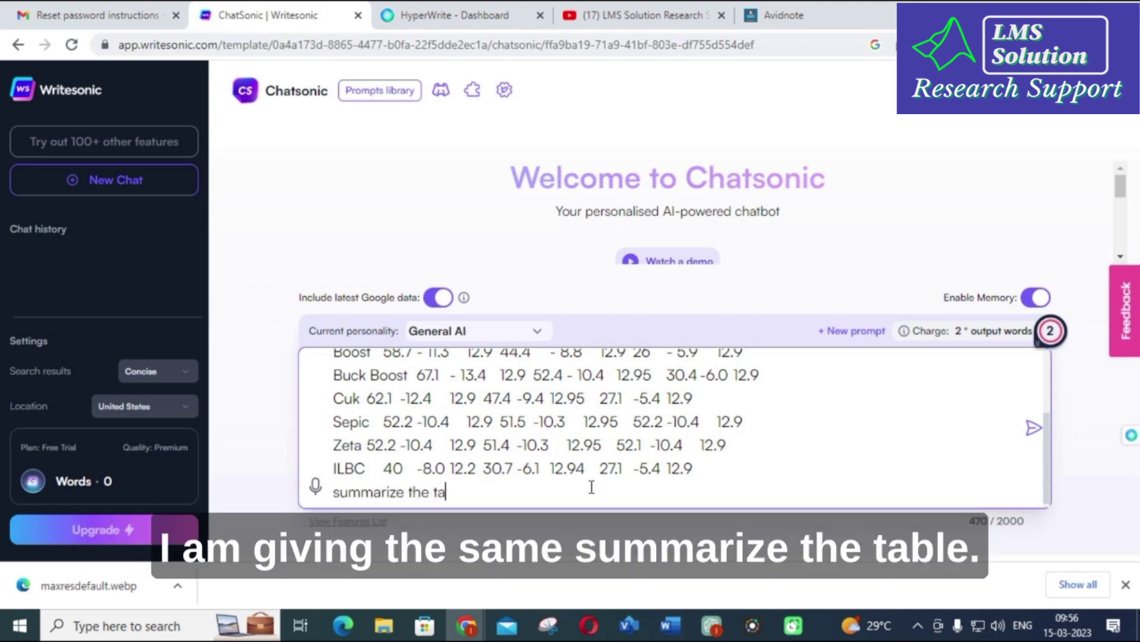
{"action": "type", "text": "ble"}
{"action": "key", "text": "Return"}
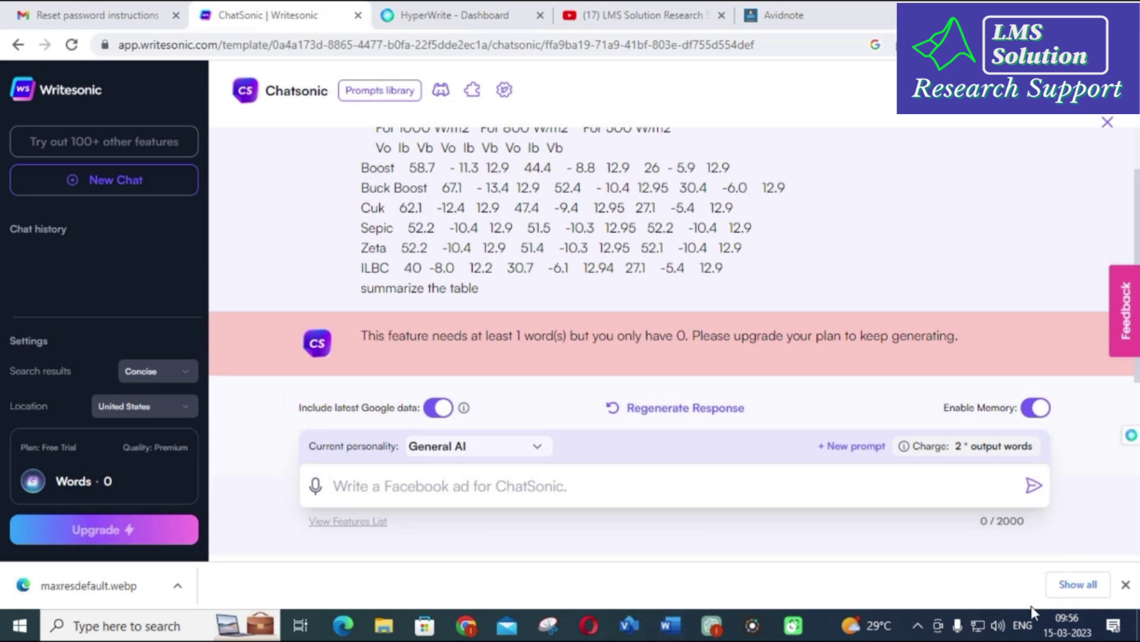
Read Writesonic's upgrade-required reply about Table 2, then return to the HyperWrite Summarizer tab.
{"action": "mouse_move", "coordinate": [426, 370]}
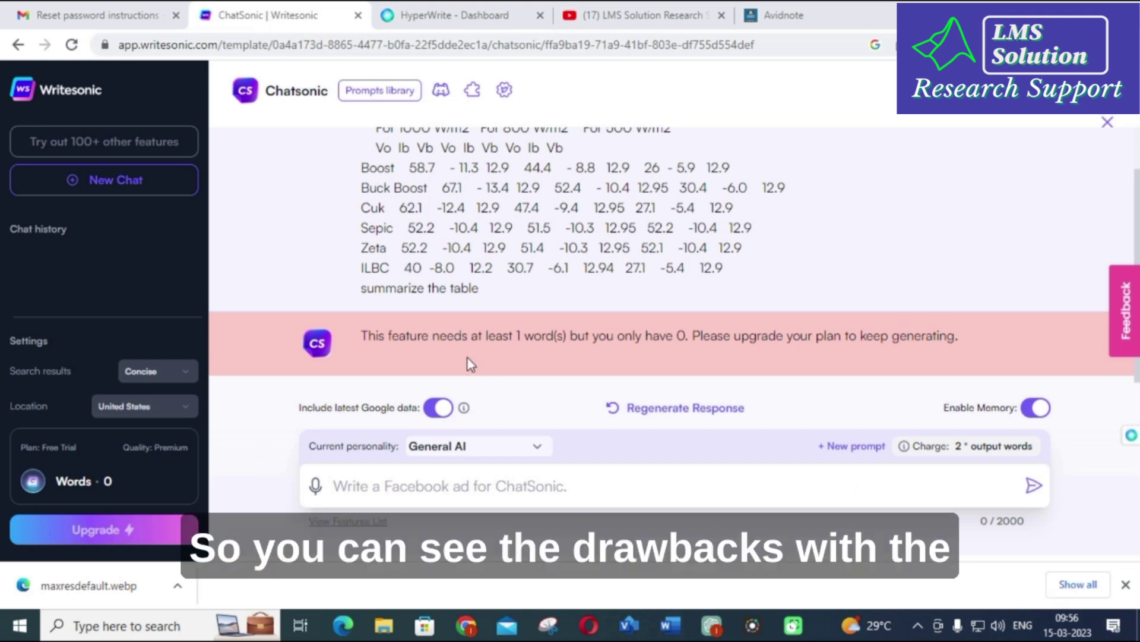
{"action": "mouse_move", "coordinate": [419, 342]}
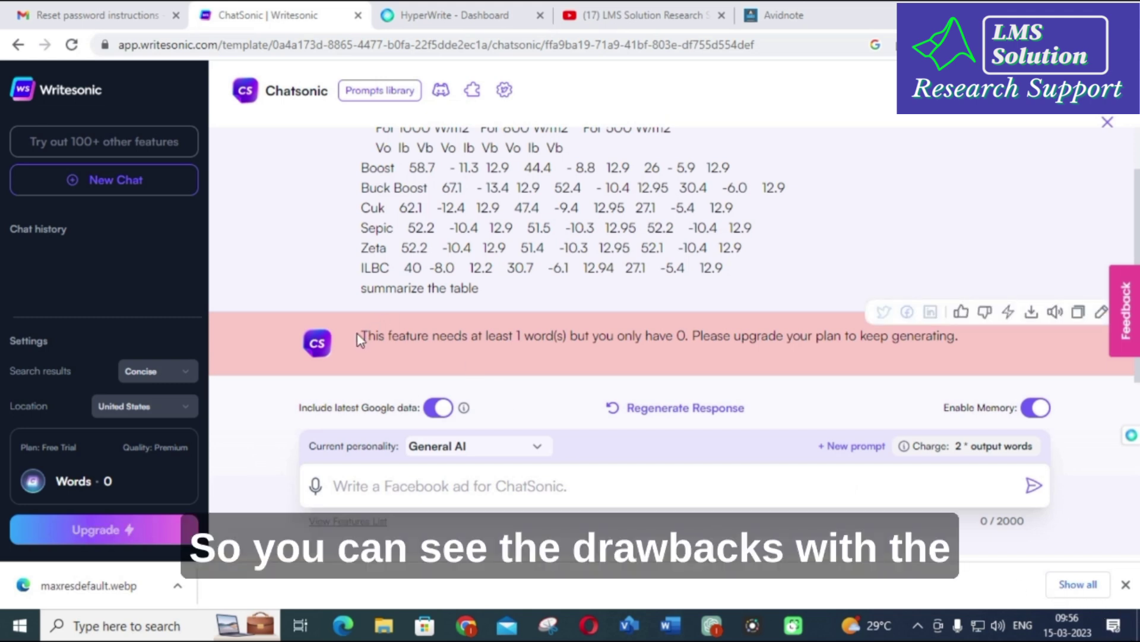
{"action": "scroll", "coordinate": [358, 334], "scroll_direction": "up", "scroll_amount": 1}
{"action": "scroll", "coordinate": [380, 335], "scroll_direction": "down", "scroll_amount": 1}
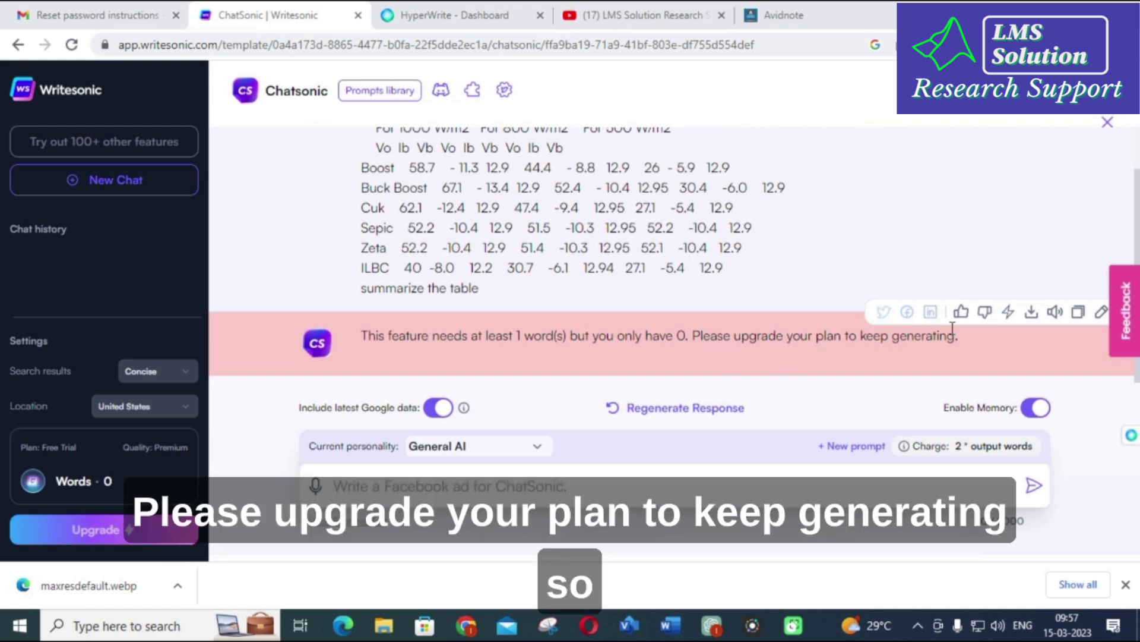
{"action": "scroll", "coordinate": [418, 368], "scroll_direction": "up", "scroll_amount": 1}
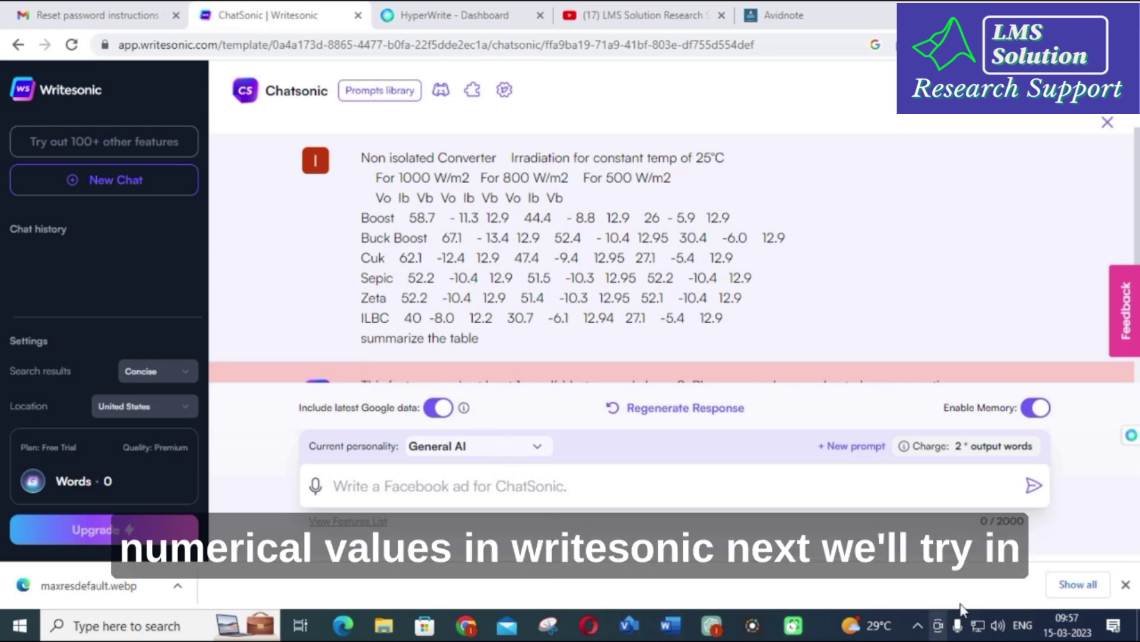
{"action": "left_click", "coordinate": [454, 15]}
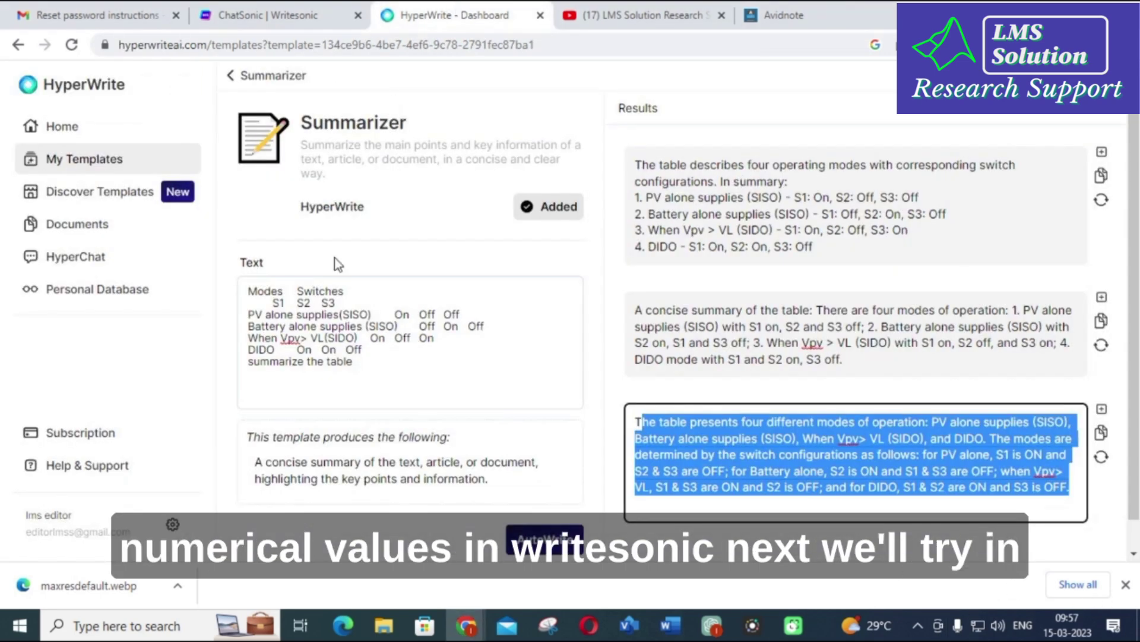
Swap the modes table for the pasted converter data table with 'summarize the table', and AutoWrite summaries.
{"action": "left_click", "coordinate": [392, 392]}
{"action": "key", "text": "ctrl+a"}
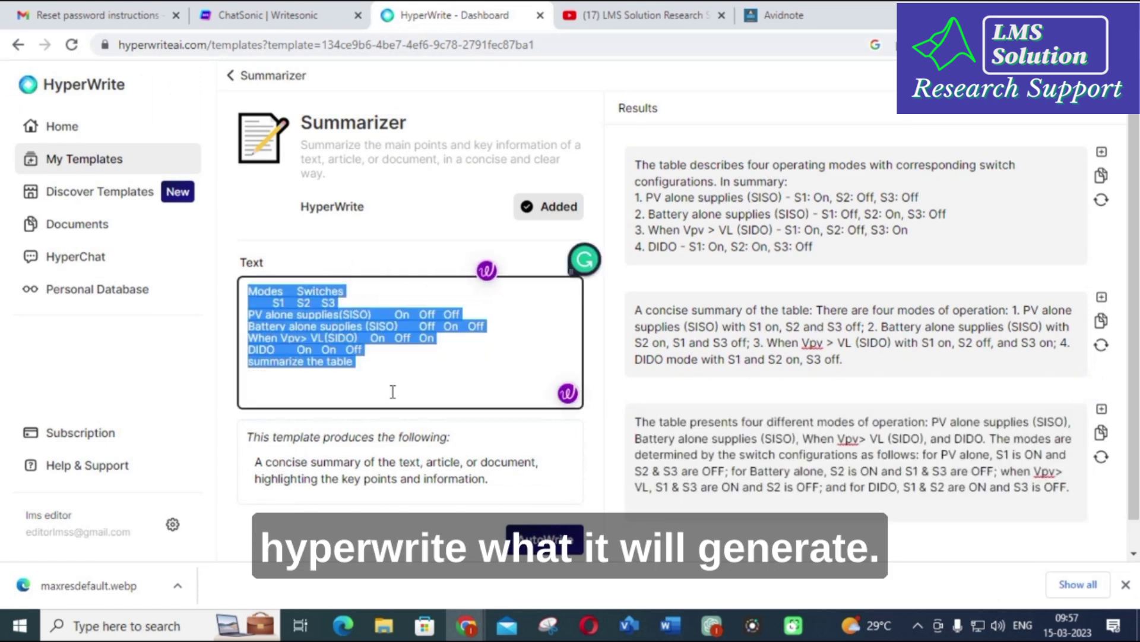
{"action": "key", "text": "Delete"}
{"action": "key", "text": "ctrl+v"}
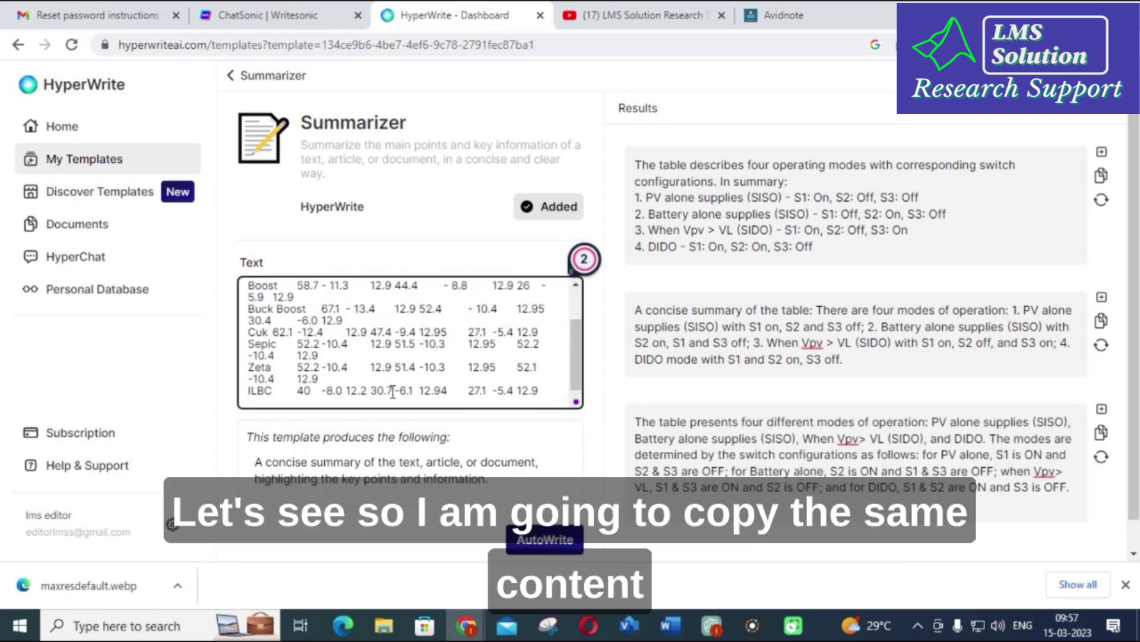
{"action": "type", "text": "summariz"}
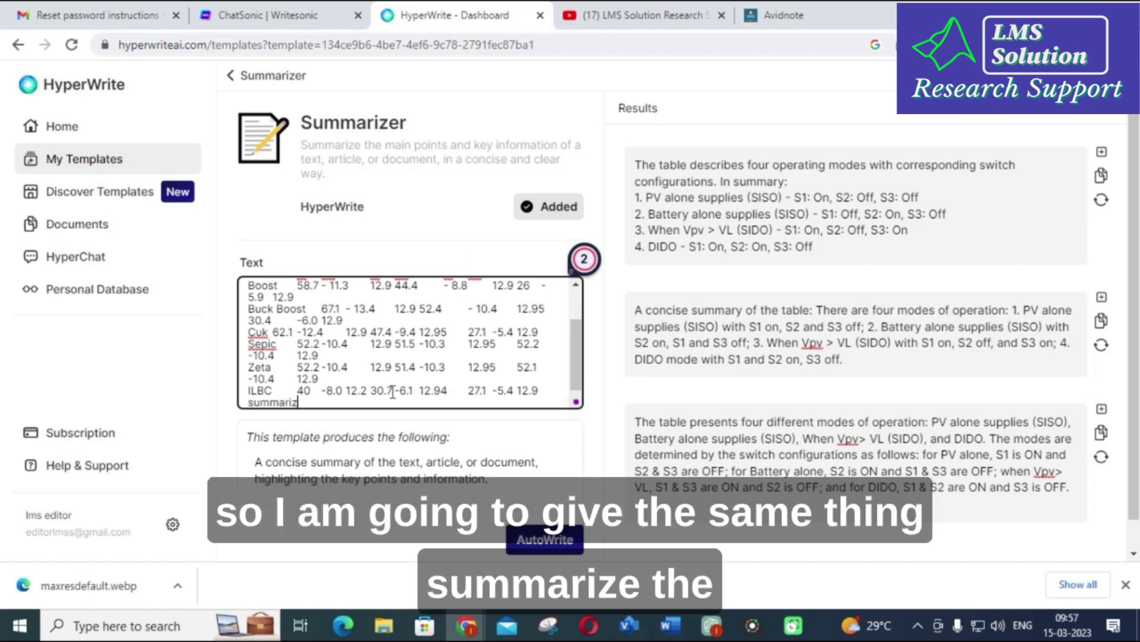
{"action": "type", "text": "e the table"}
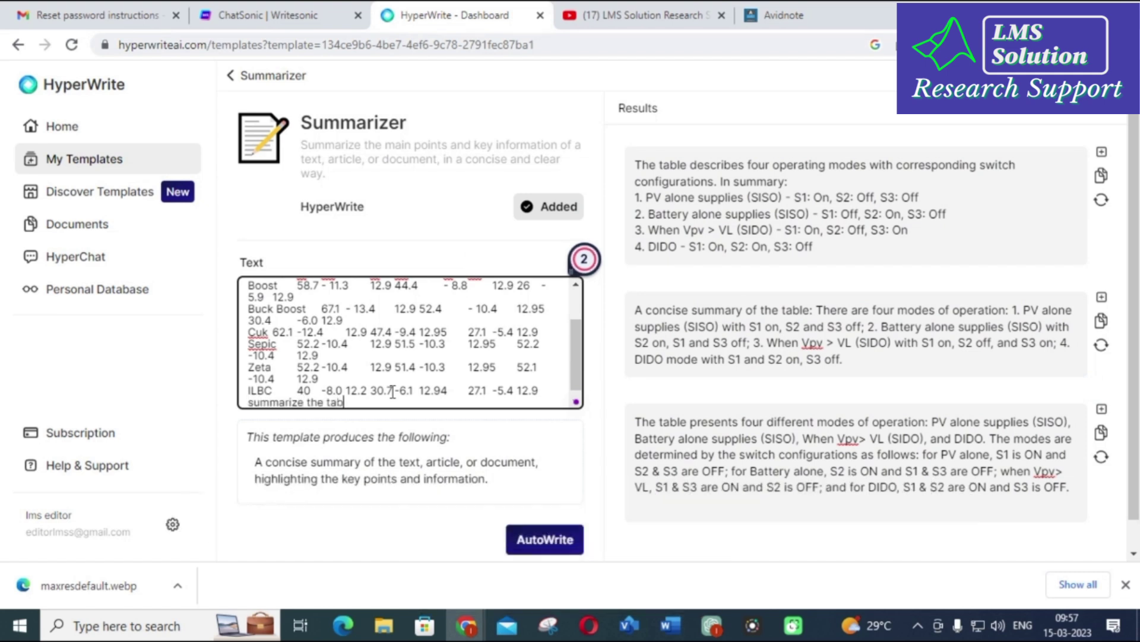
{"action": "left_click", "coordinate": [544, 539]}
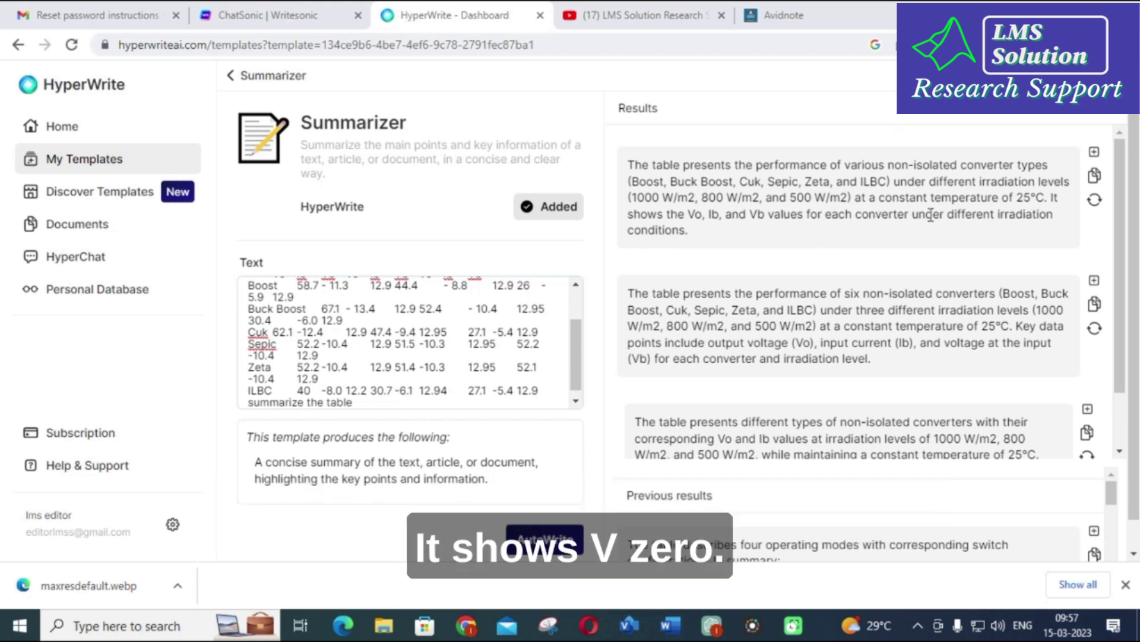
{"action": "scroll", "coordinate": [425, 341], "scroll_direction": "up", "scroll_amount": 2}
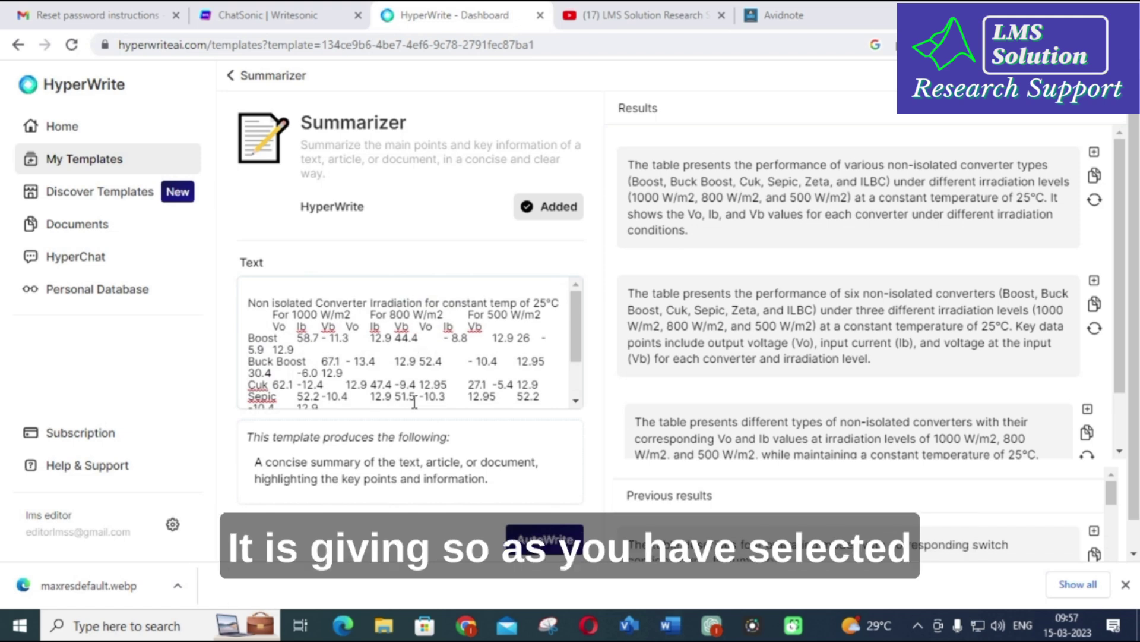
{"action": "scroll", "coordinate": [805, 223], "scroll_direction": "down", "scroll_amount": 1}
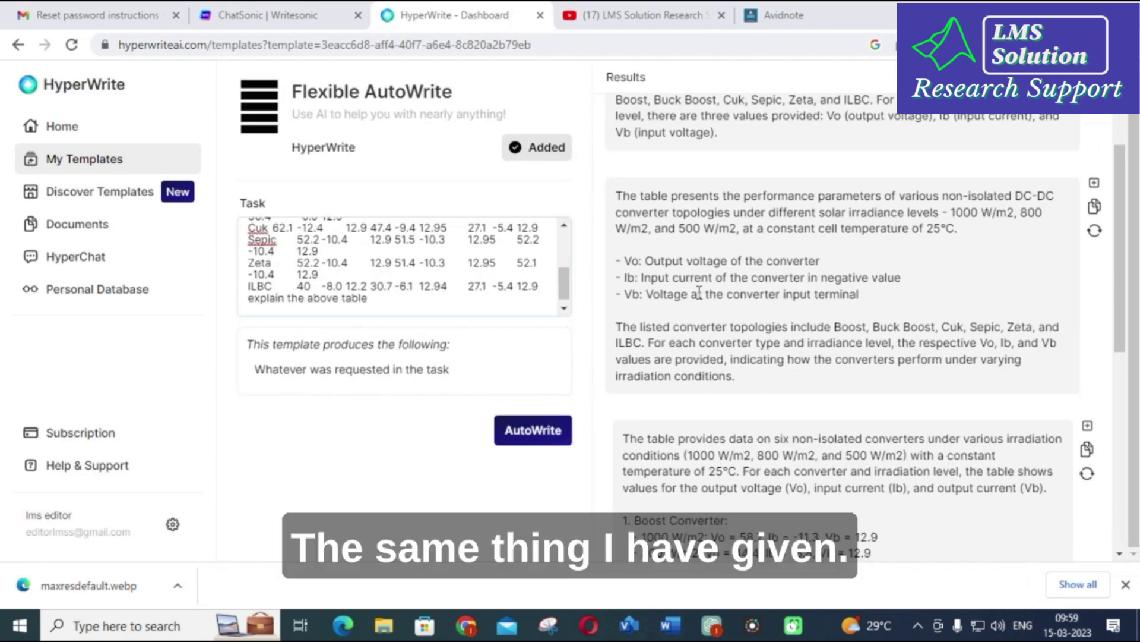
Look through the Flexible AutoWrite results and select the first generated explanation of the converter table.
{"action": "scroll", "coordinate": [660, 285], "scroll_direction": "up", "scroll_amount": 2}
{"action": "scroll", "coordinate": [425, 257], "scroll_direction": "up", "scroll_amount": 5}
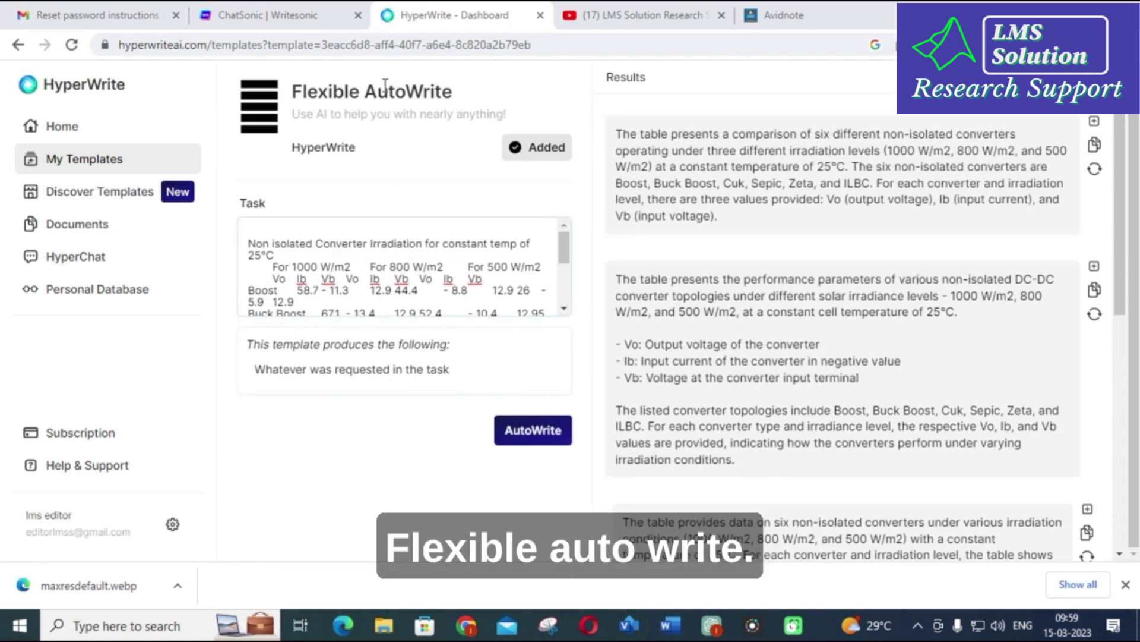
{"action": "scroll", "coordinate": [786, 211], "scroll_direction": "down", "scroll_amount": 3}
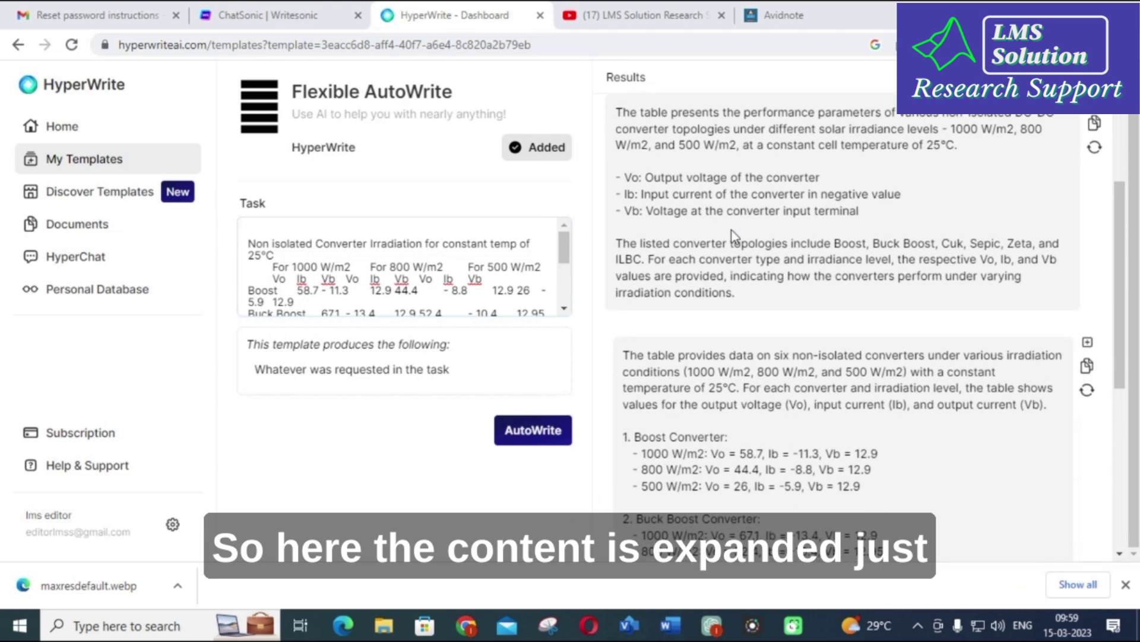
{"action": "scroll", "coordinate": [776, 280], "scroll_direction": "down", "scroll_amount": 3}
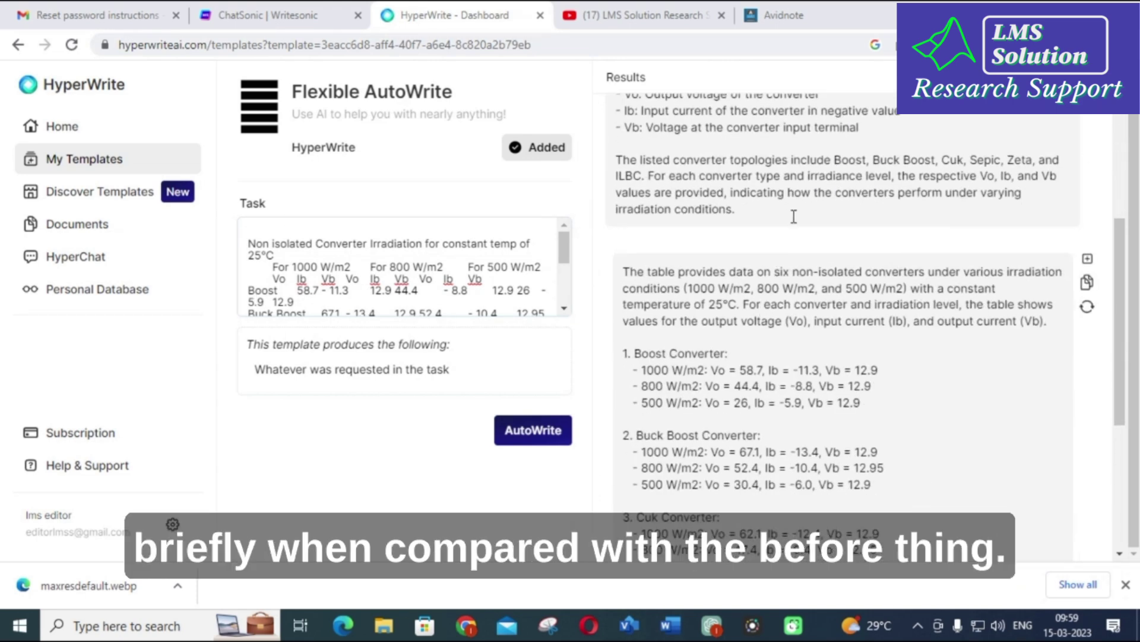
{"action": "scroll", "coordinate": [793, 216], "scroll_direction": "up", "scroll_amount": 3}
{"action": "left_click_drag", "start_coordinate": [618, 114], "coordinate": [789, 324]}
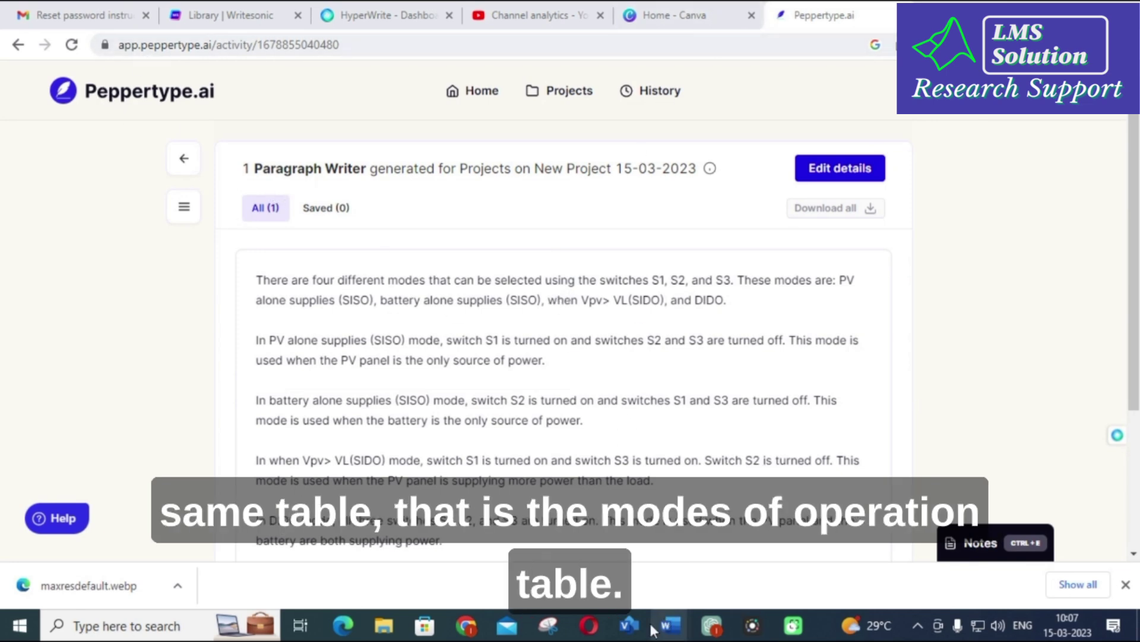
{"action": "mouse_move", "coordinate": [670, 625]}
{"action": "left_click", "coordinate": [590, 545]}
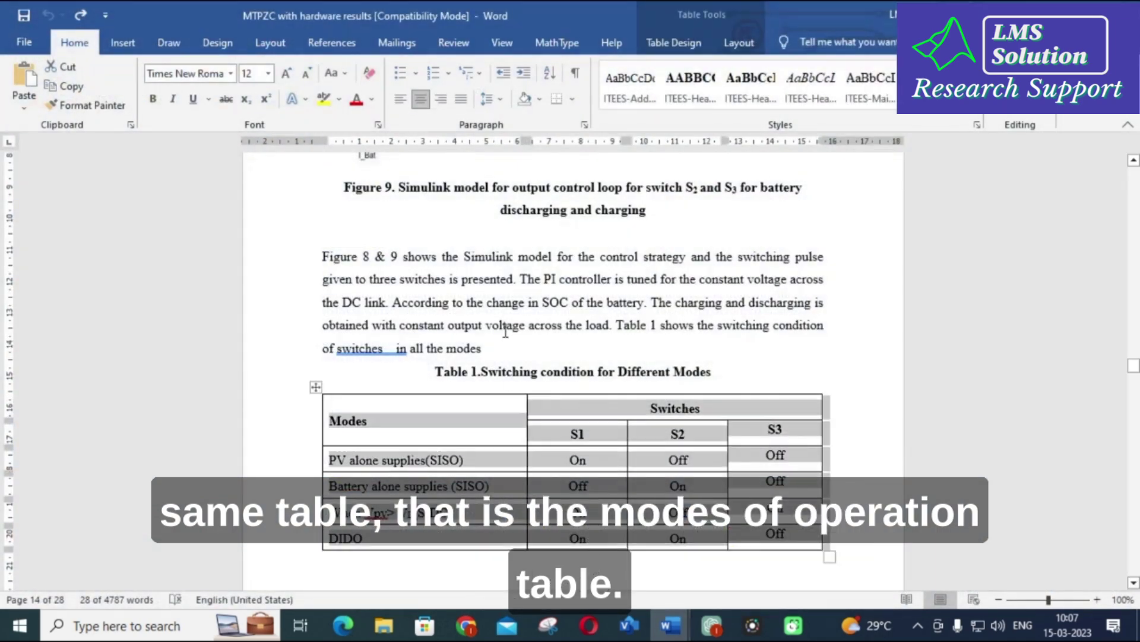
{"action": "scroll", "coordinate": [520, 296], "scroll_direction": "down", "scroll_amount": 3}
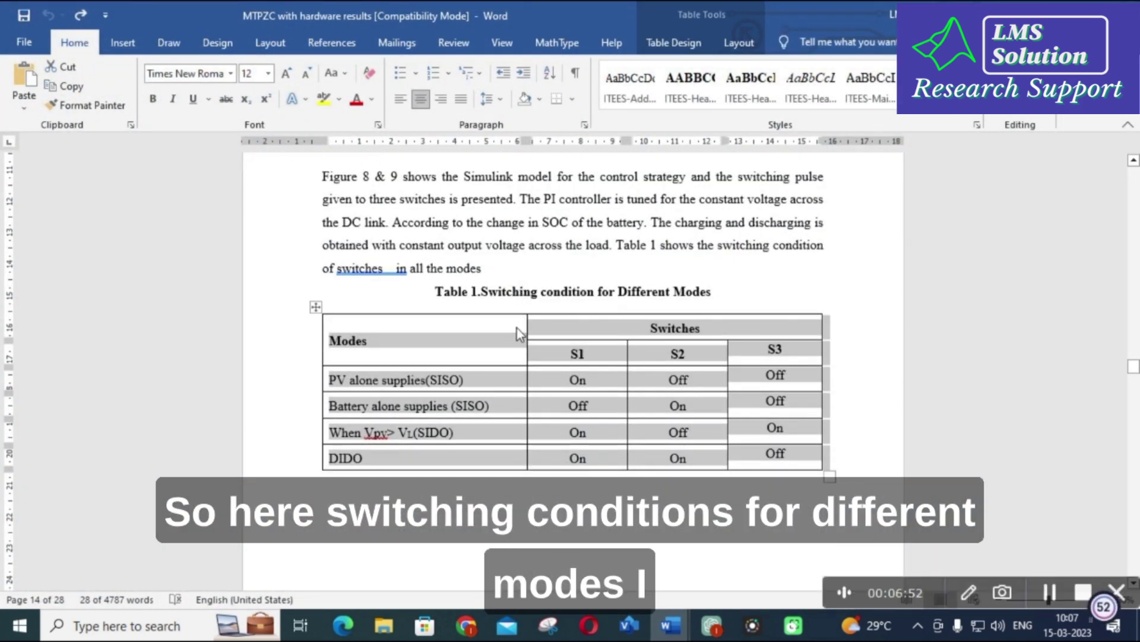
{"action": "scroll", "coordinate": [517, 328], "scroll_direction": "up", "scroll_amount": 2}
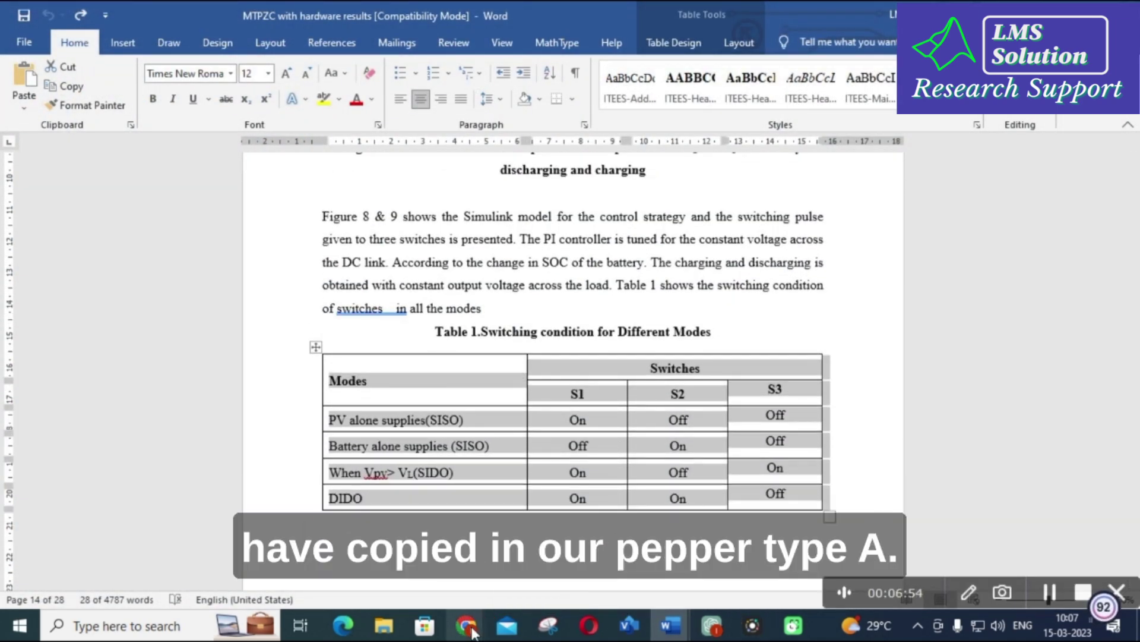
{"action": "mouse_move", "coordinate": [468, 625]}
{"action": "left_click", "coordinate": [410, 566]}
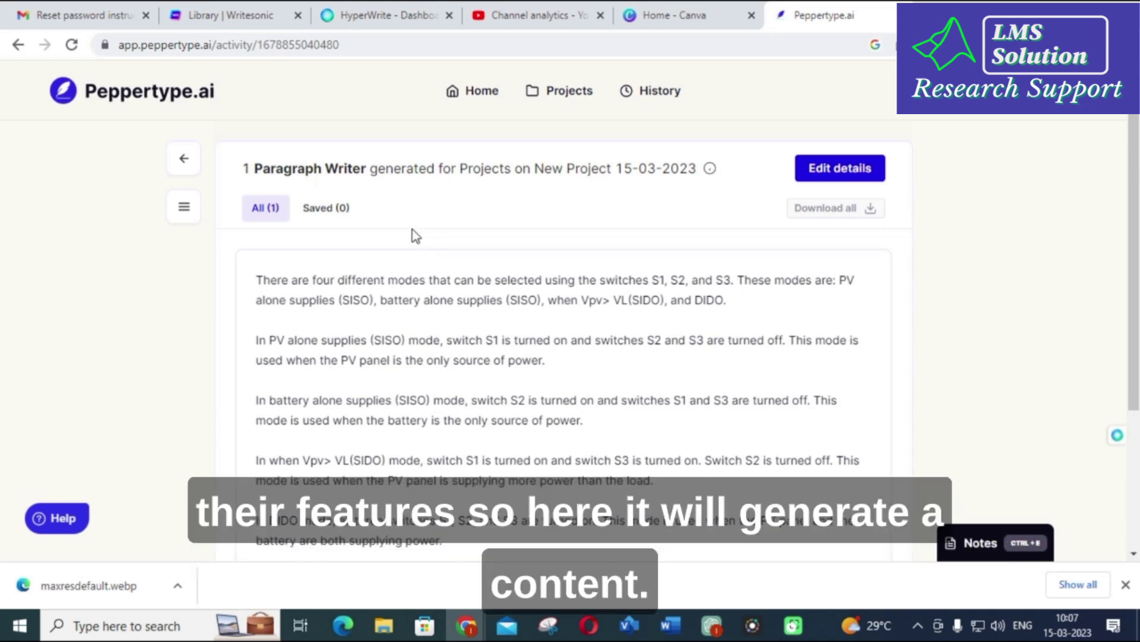
Select Peppertype.ai's Paragraph Writer output, from the first switching mode paragraph down to DIDO mode.
{"action": "scroll", "coordinate": [308, 260], "scroll_direction": "down", "scroll_amount": 3}
{"action": "scroll", "coordinate": [292, 302], "scroll_direction": "up", "scroll_amount": 3}
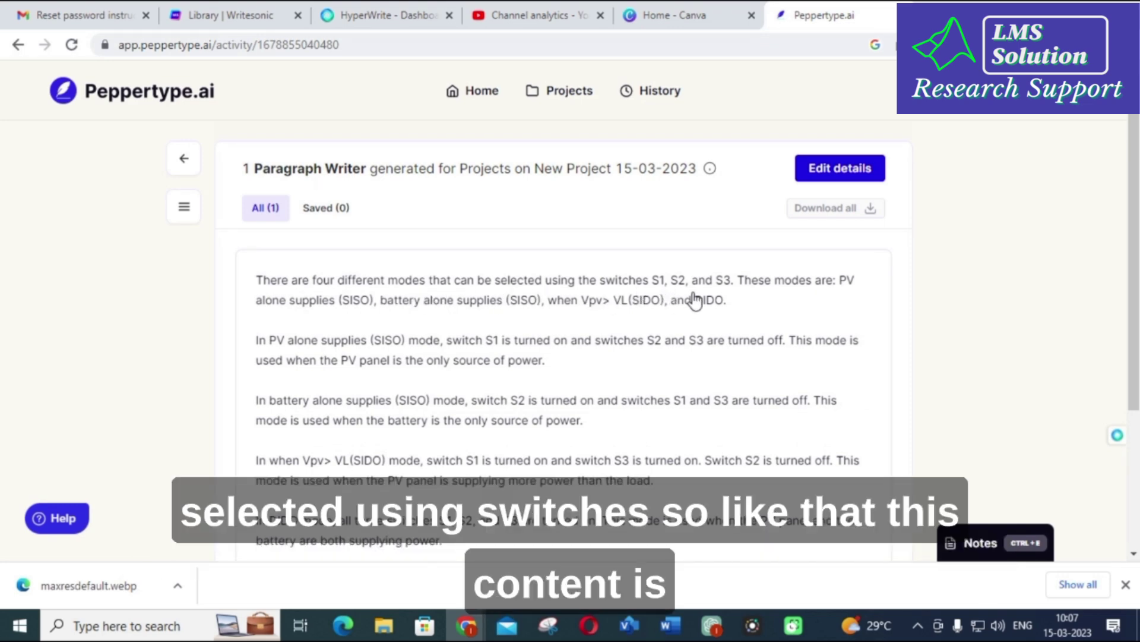
{"action": "scroll", "coordinate": [424, 307], "scroll_direction": "down", "scroll_amount": 1}
{"action": "scroll", "coordinate": [357, 294], "scroll_direction": "down", "scroll_amount": 2}
{"action": "scroll", "coordinate": [273, 284], "scroll_direction": "up", "scroll_amount": 2}
{"action": "left_click_drag", "start_coordinate": [255, 283], "coordinate": [525, 412]}
{"action": "scroll", "coordinate": [524, 422], "scroll_direction": "down", "scroll_amount": 3}
{"action": "scroll", "coordinate": [524, 412], "scroll_direction": "up", "scroll_amount": 2}
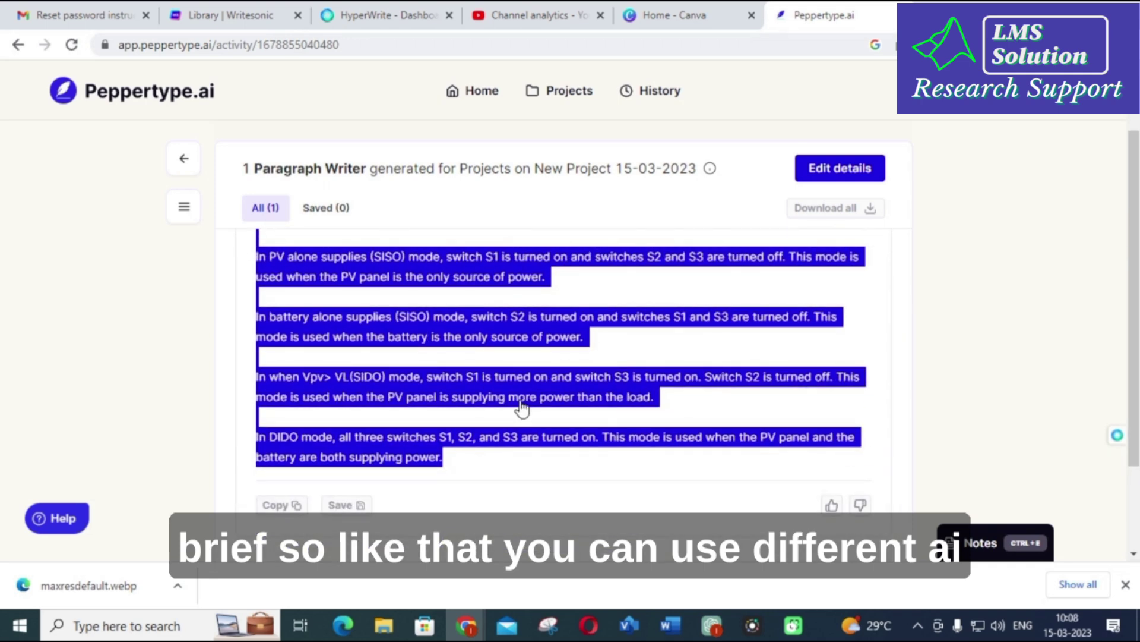